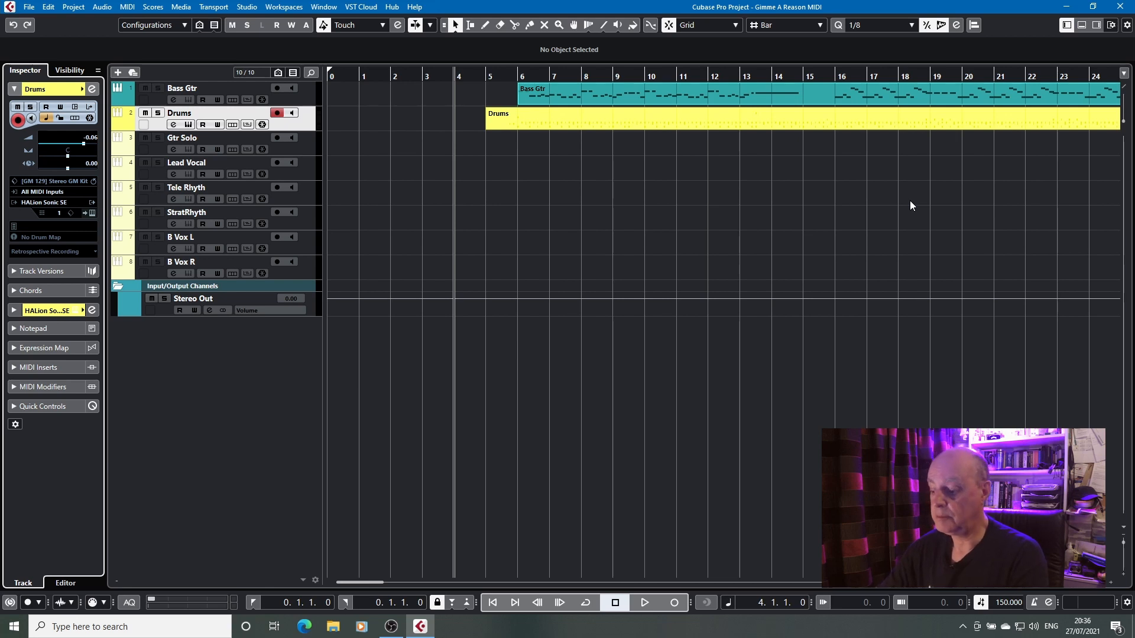
Step: Replace the Drums track's HALion Sonic SE instrument with Kontakt, discarding the changes to the old instrument
key("Up")
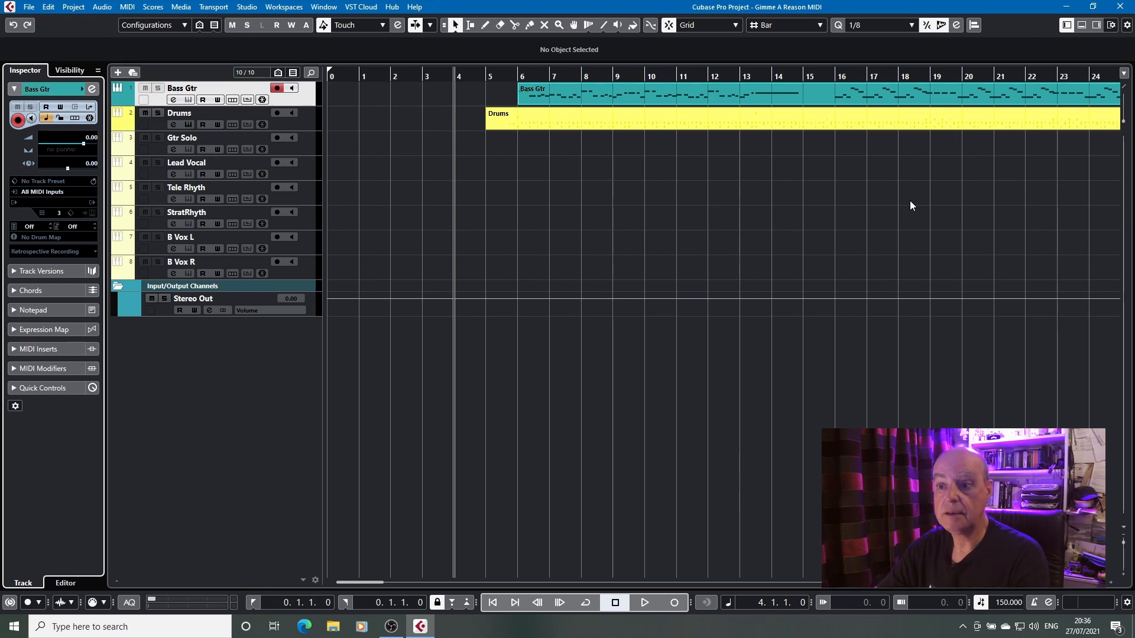
key("Down")
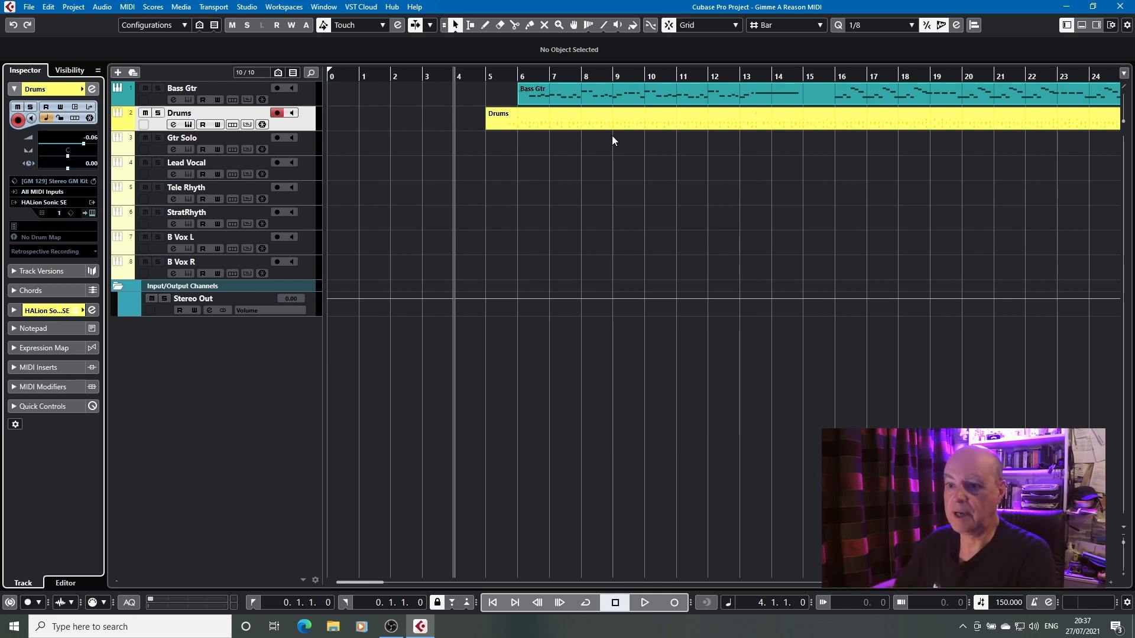
left_click(52, 207)
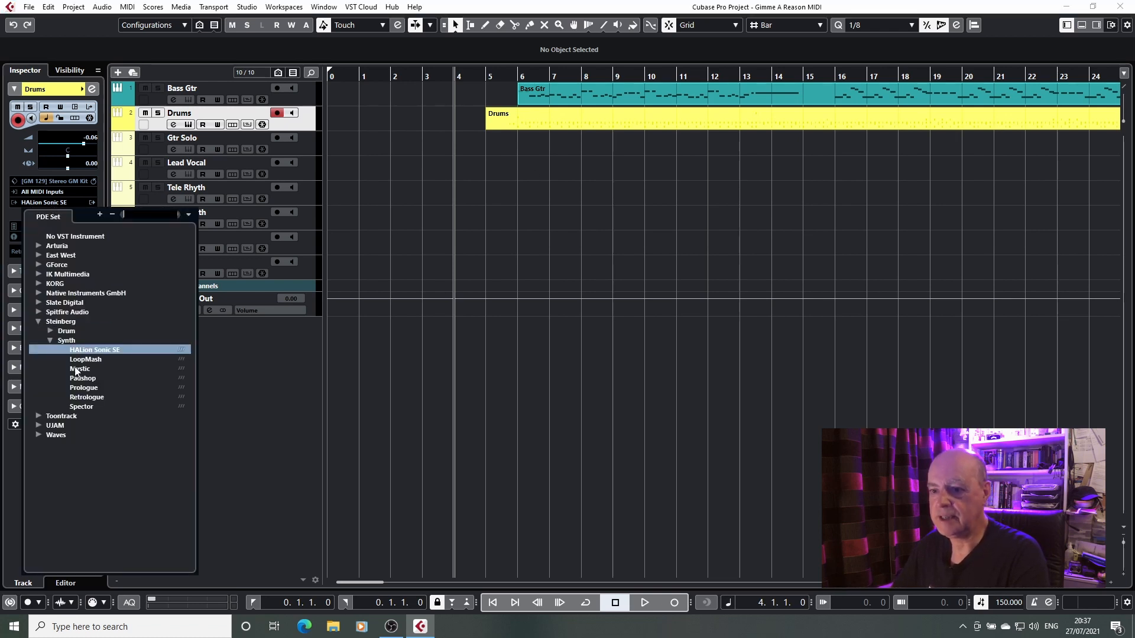
left_click(38, 292)
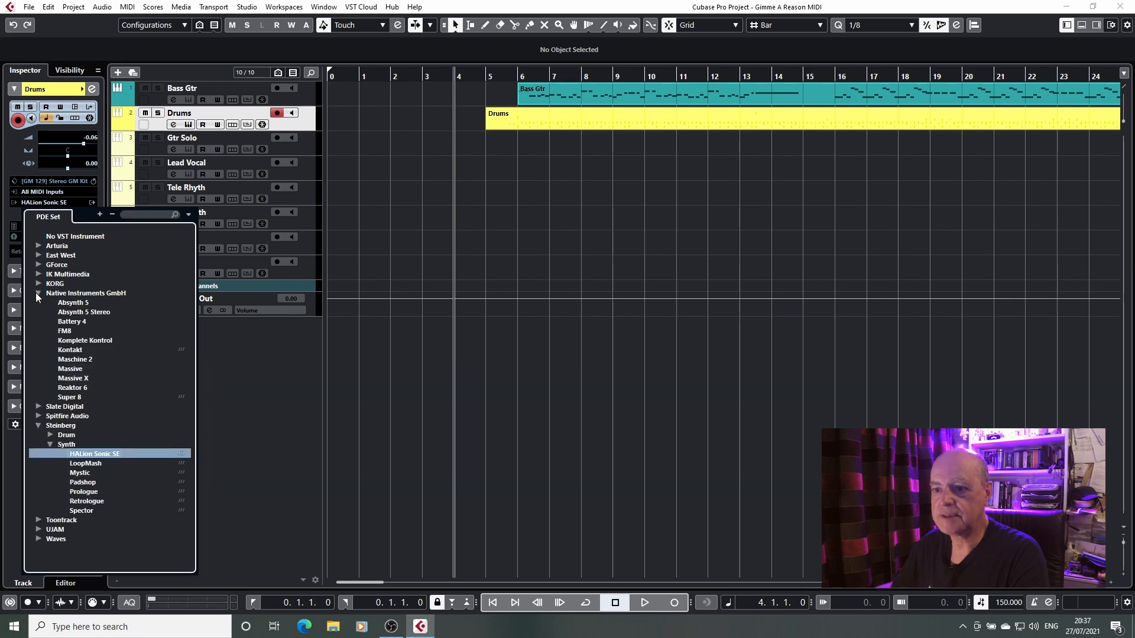
left_click(80, 351)
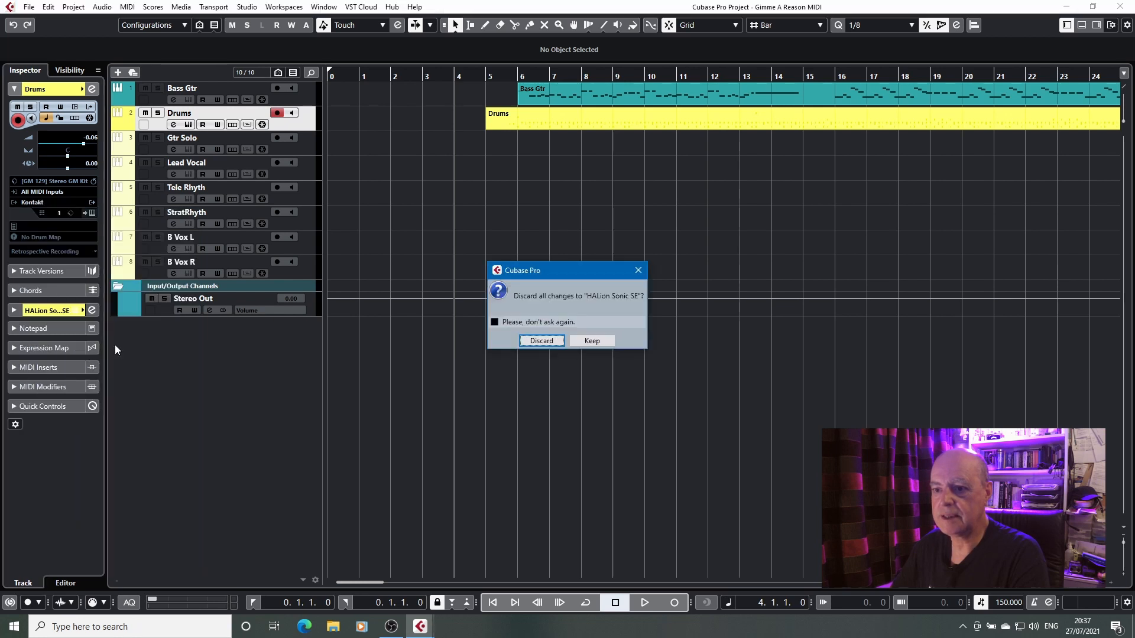
left_click(548, 341)
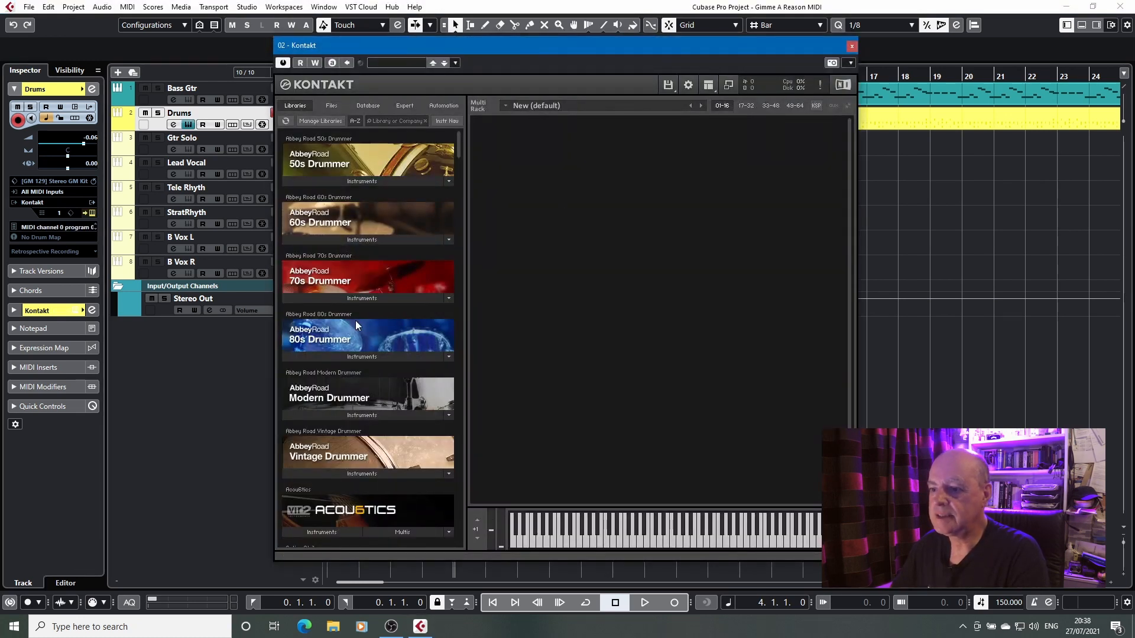
Step: Load AR80s Black Kit Lite from the Abbey Road 80s Drummer library into Kontakt
left_click(346, 357)
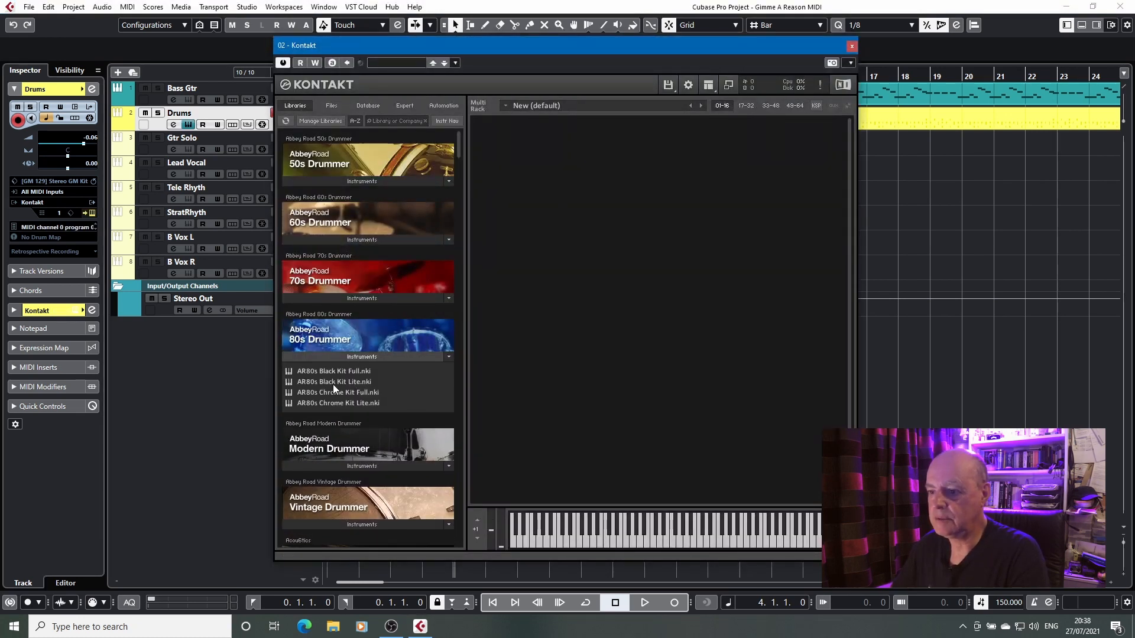
left_click_drag(332, 385, 588, 335)
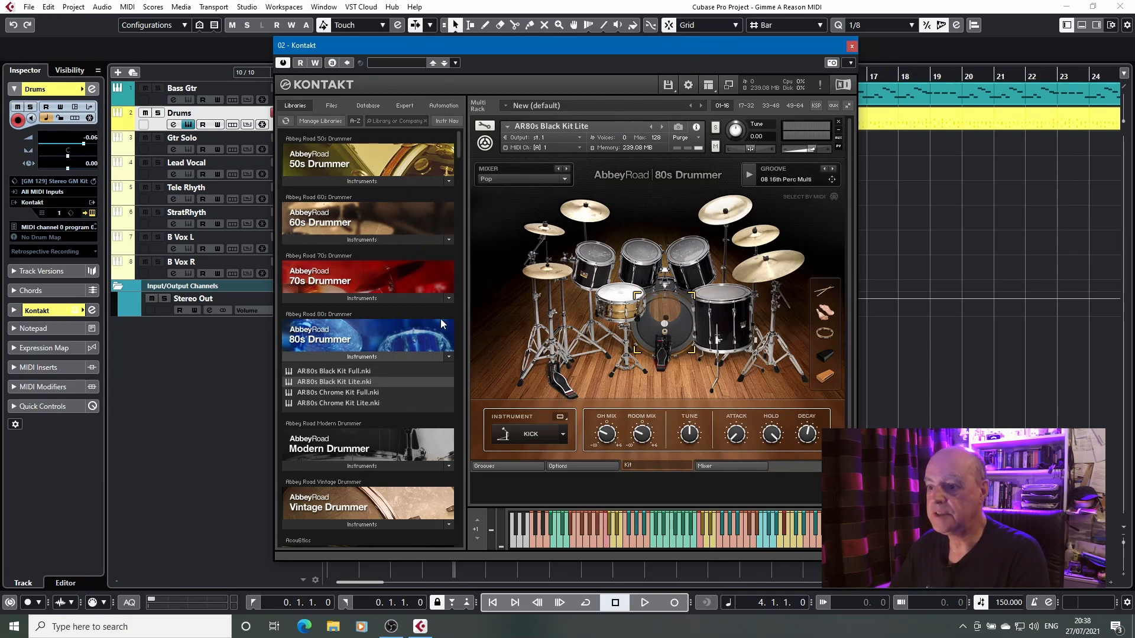
Step: Examine the Black Kit's drum articulations in the Abbey Road 80s Drummer English manual, and return to the project with Kontakt closed
left_click(451, 359)
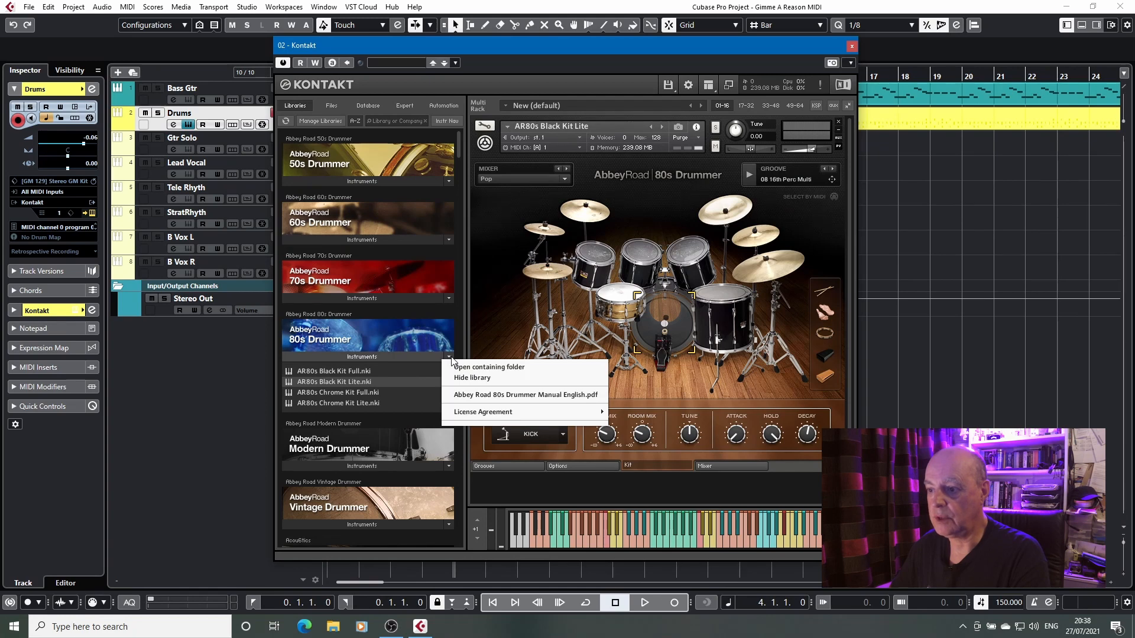
left_click(455, 400)
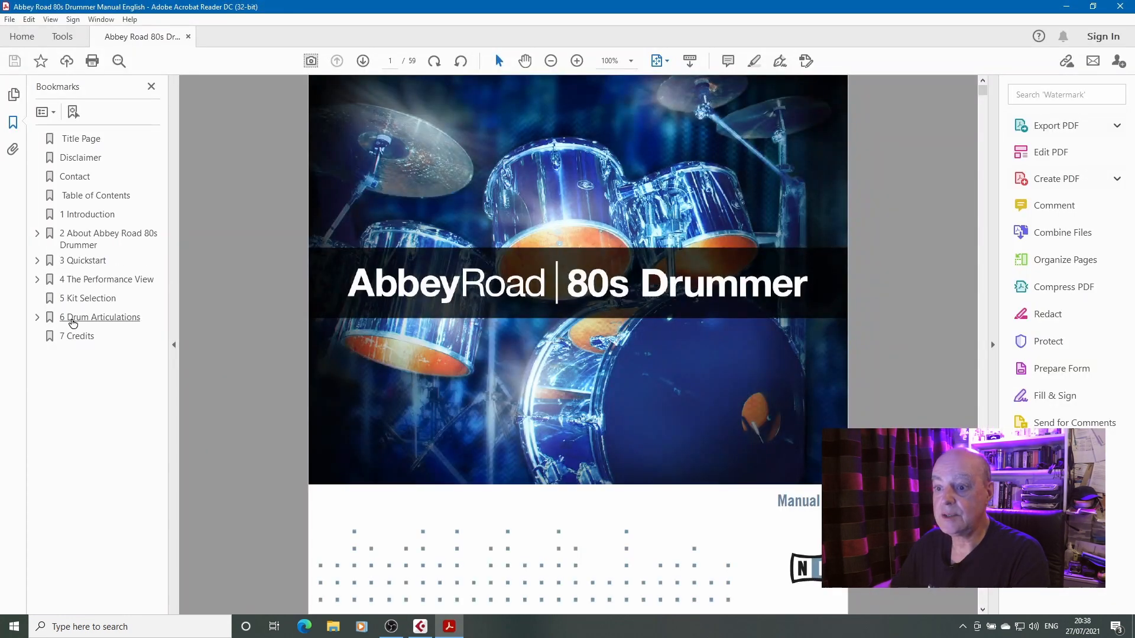
left_click(83, 318)
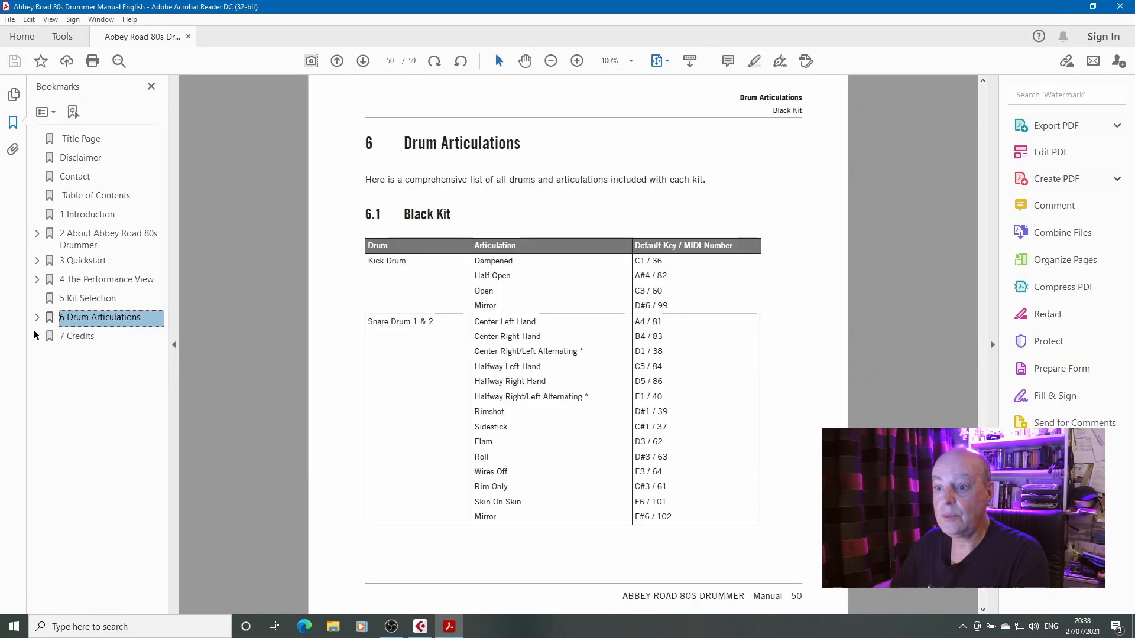
left_click(37, 318)
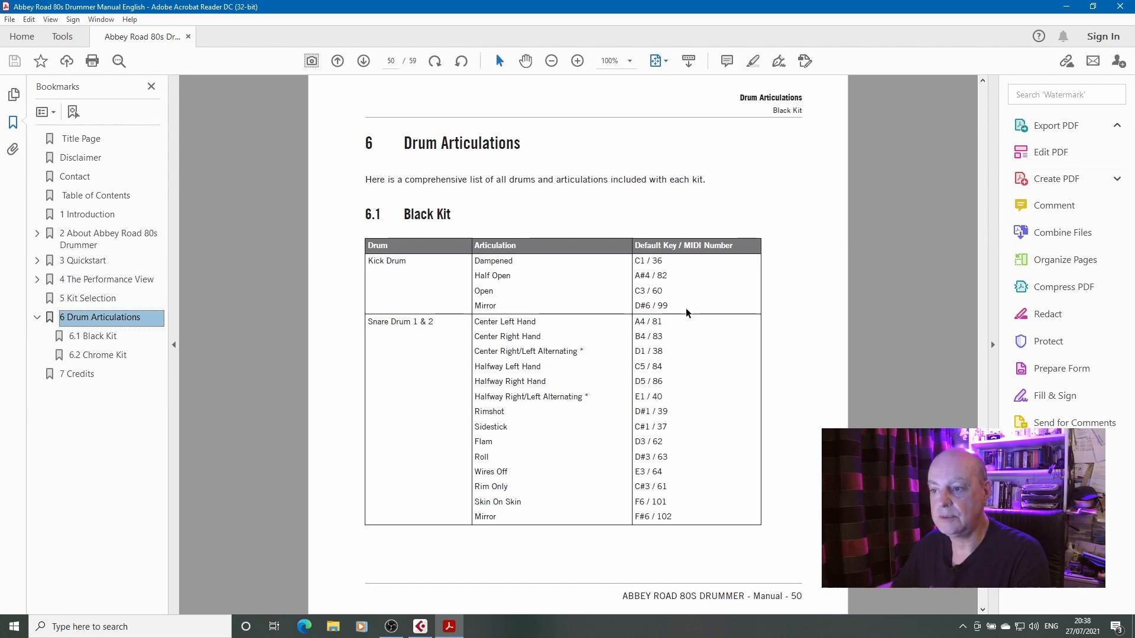
left_click(1068, 7)
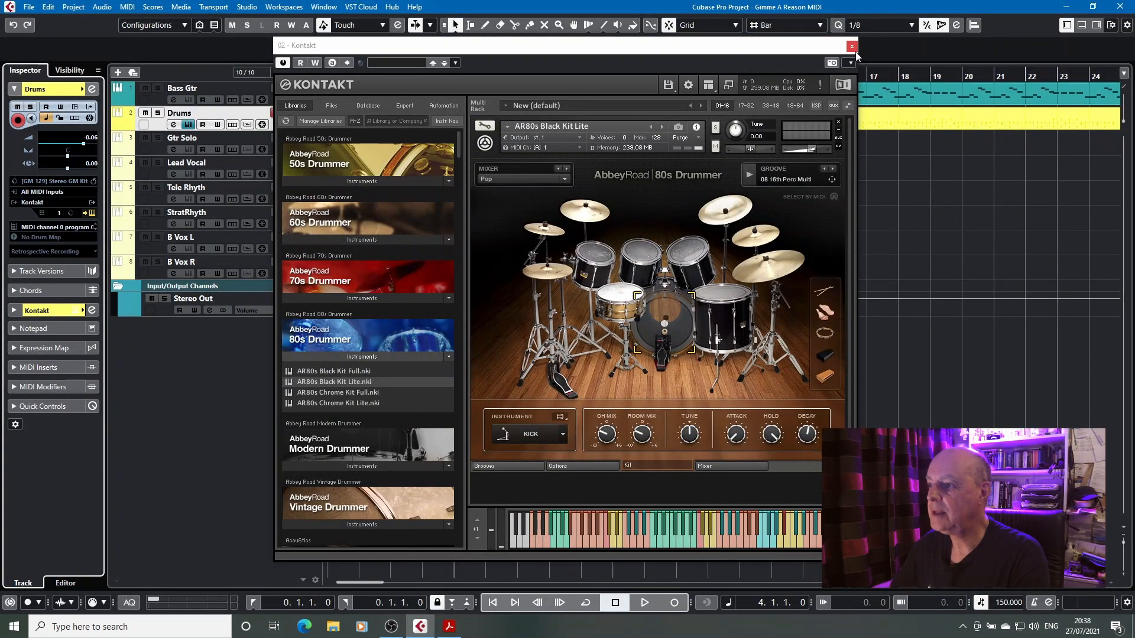
left_click(851, 46)
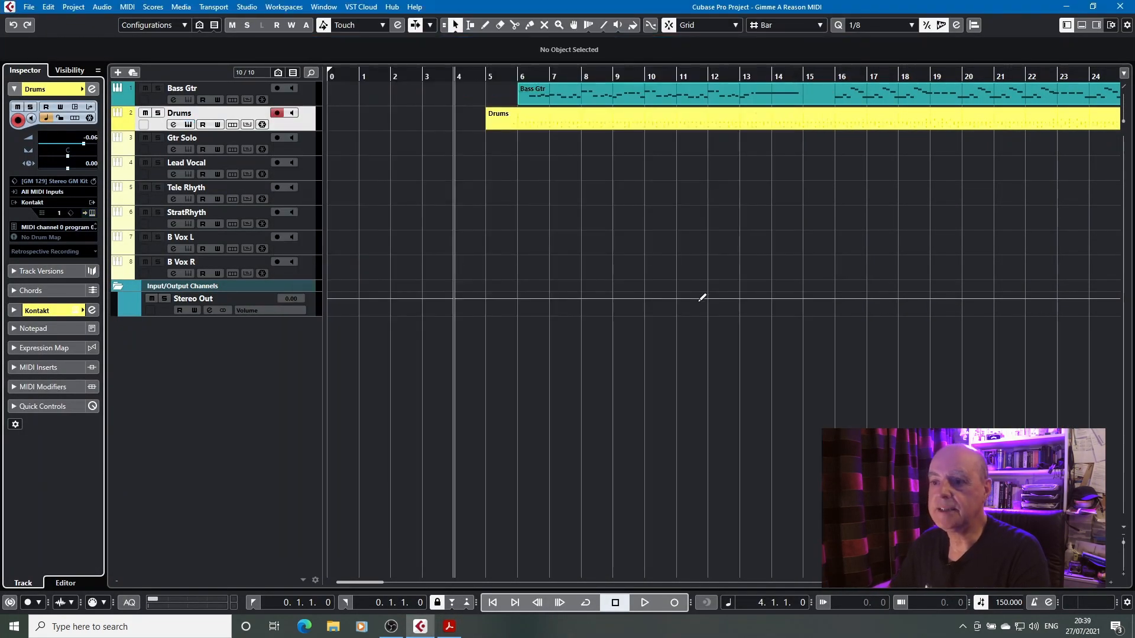
Step: Load the drum map file Freeway Cubase 37.drm into the project's drum map setup and close the setup
left_click(51, 237)
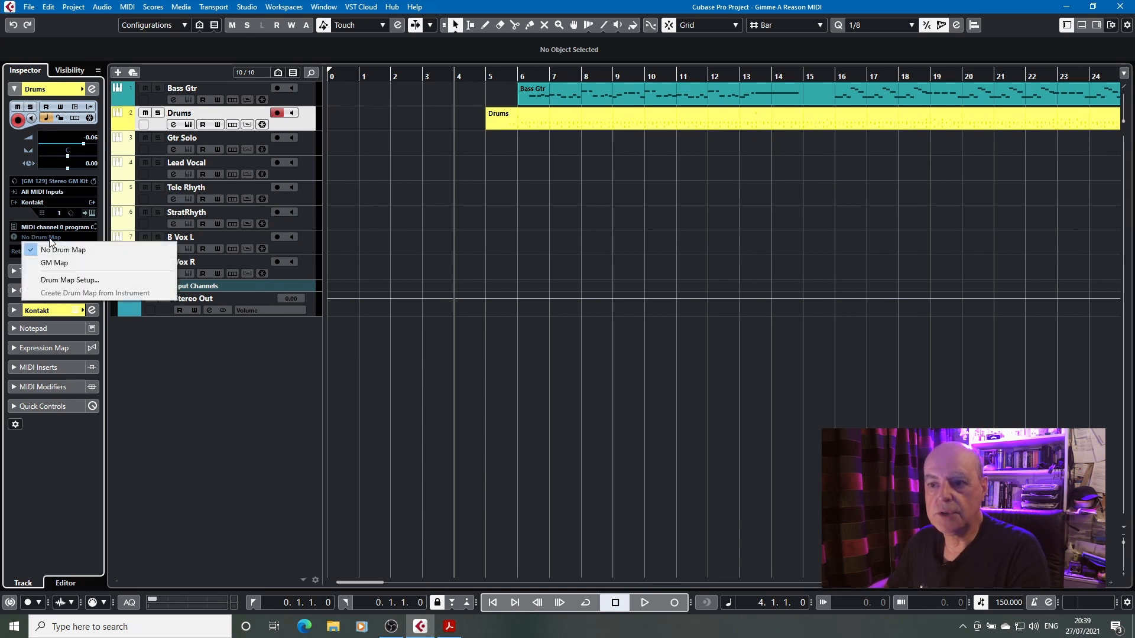
left_click(51, 279)
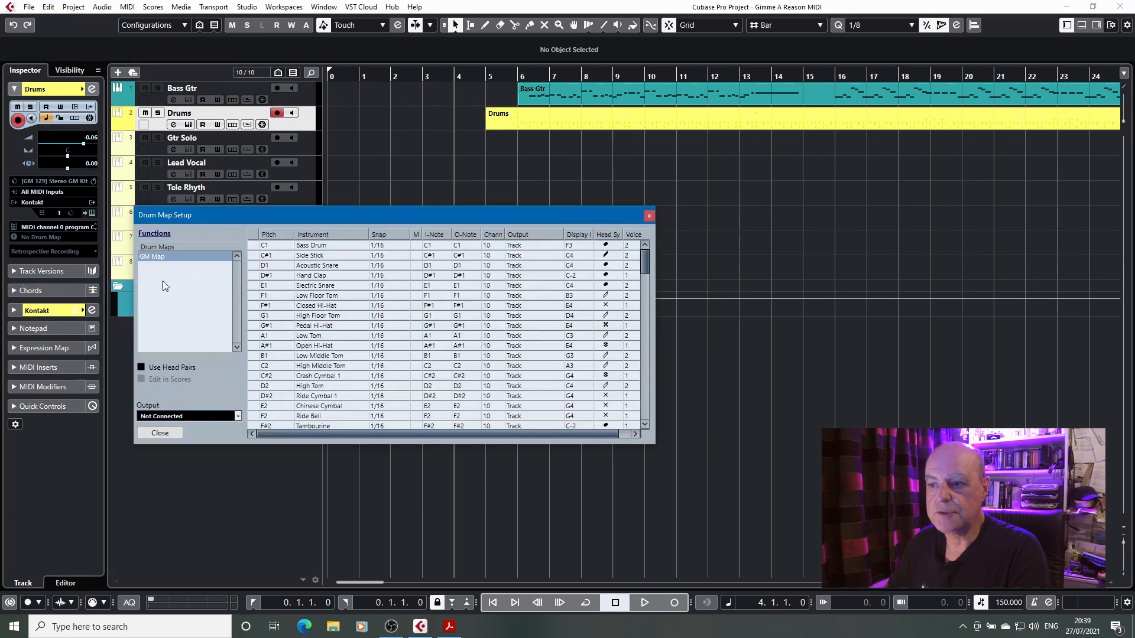
left_click(168, 233)
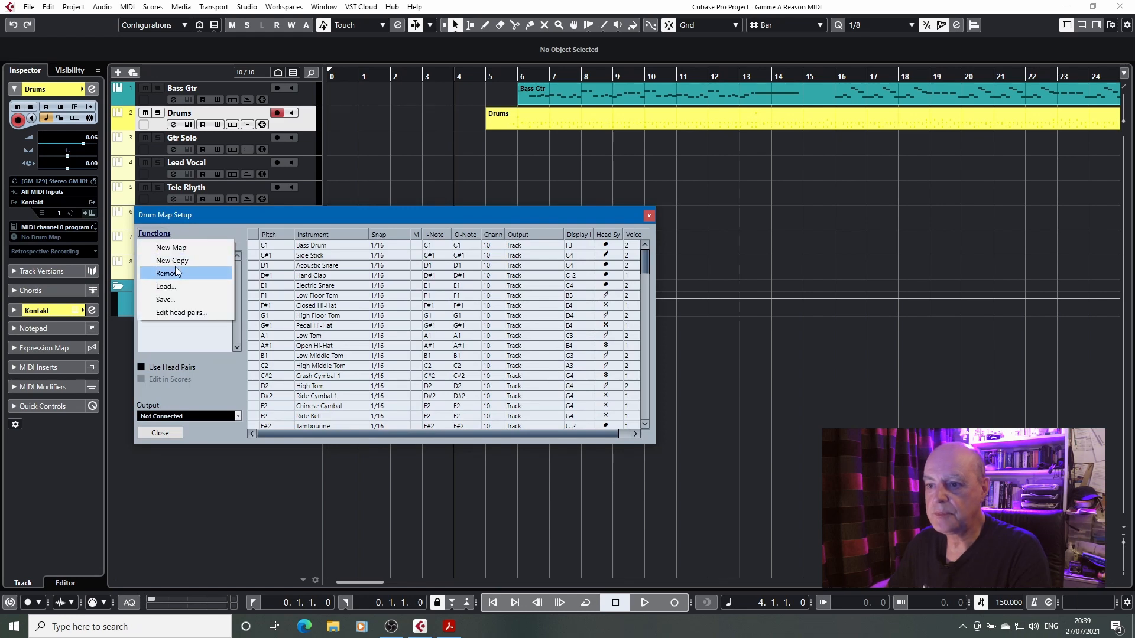
left_click(165, 286)
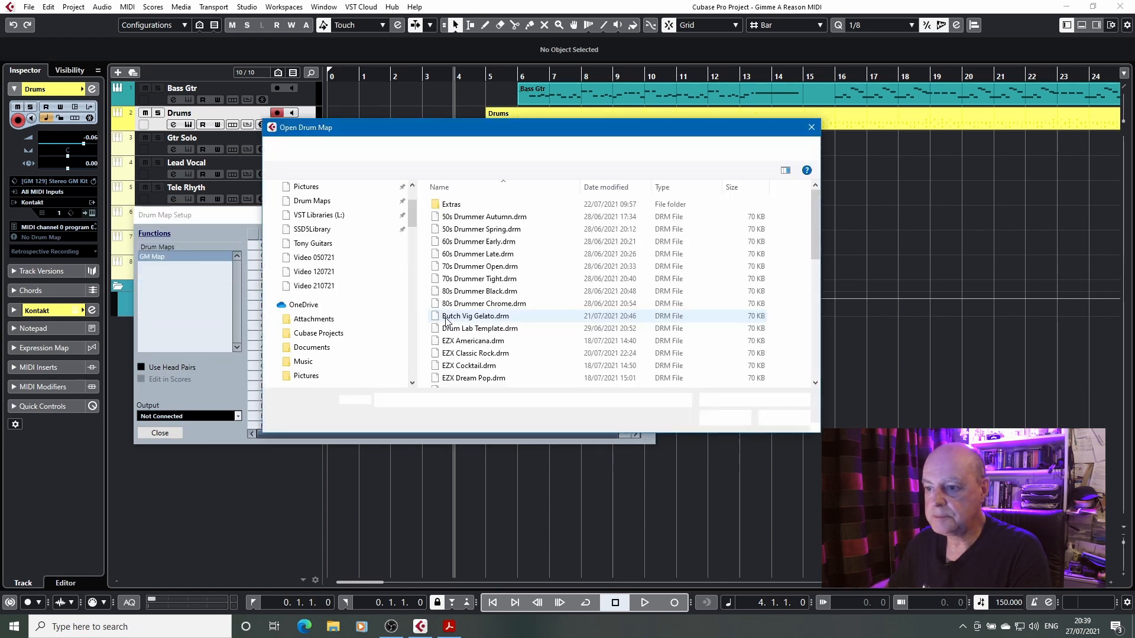
scroll(540, 323, "down", 7)
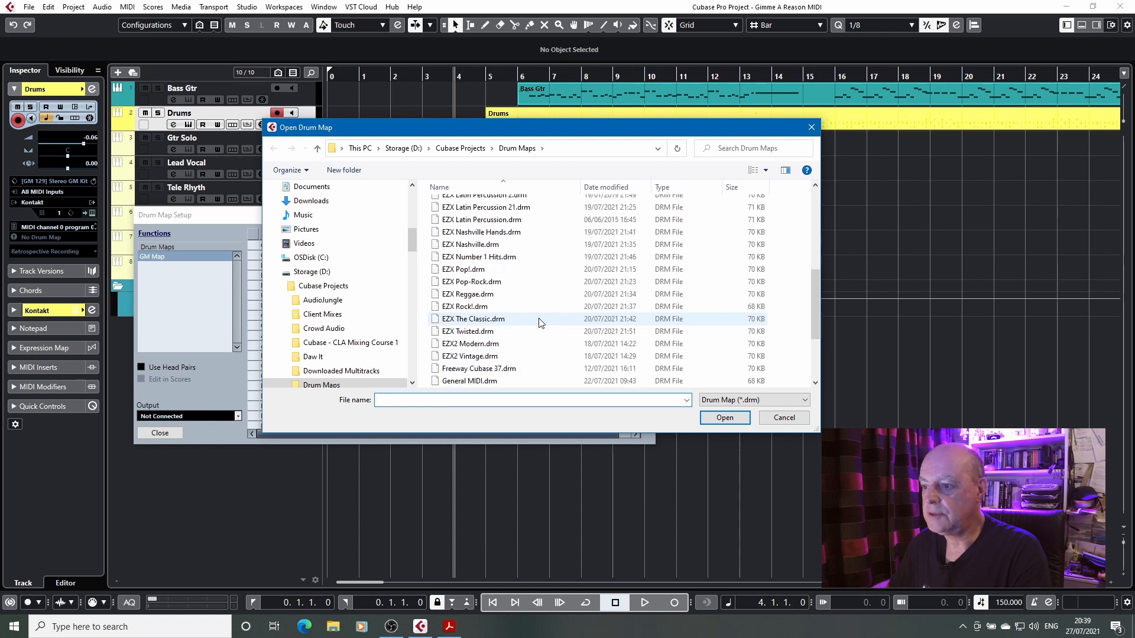
left_click(497, 369)
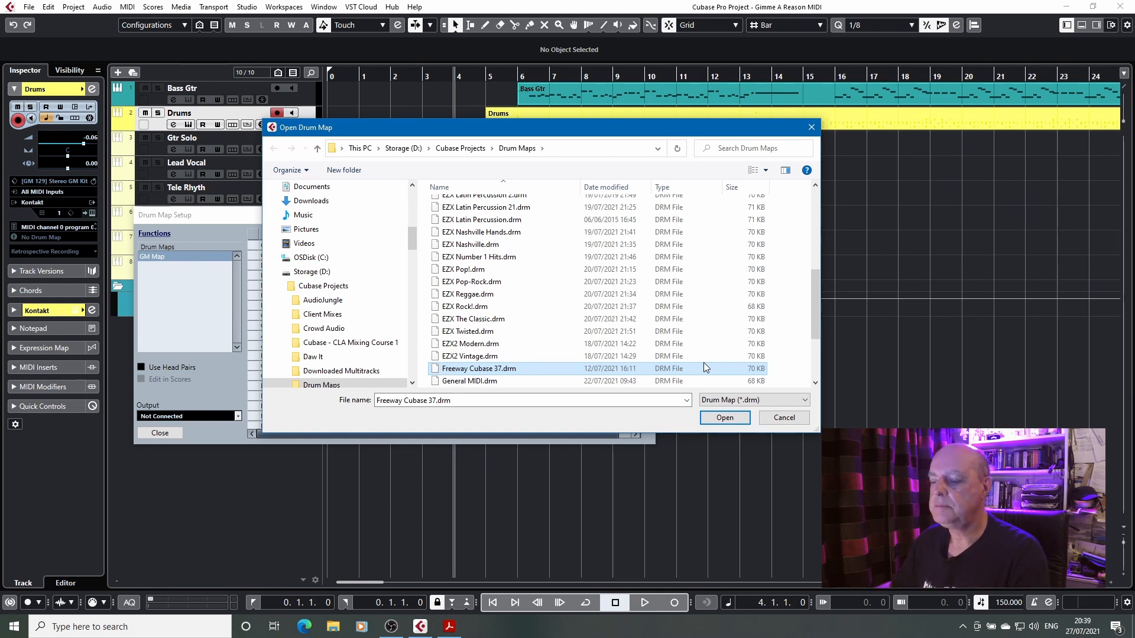
scroll(505, 337, "up", 8)
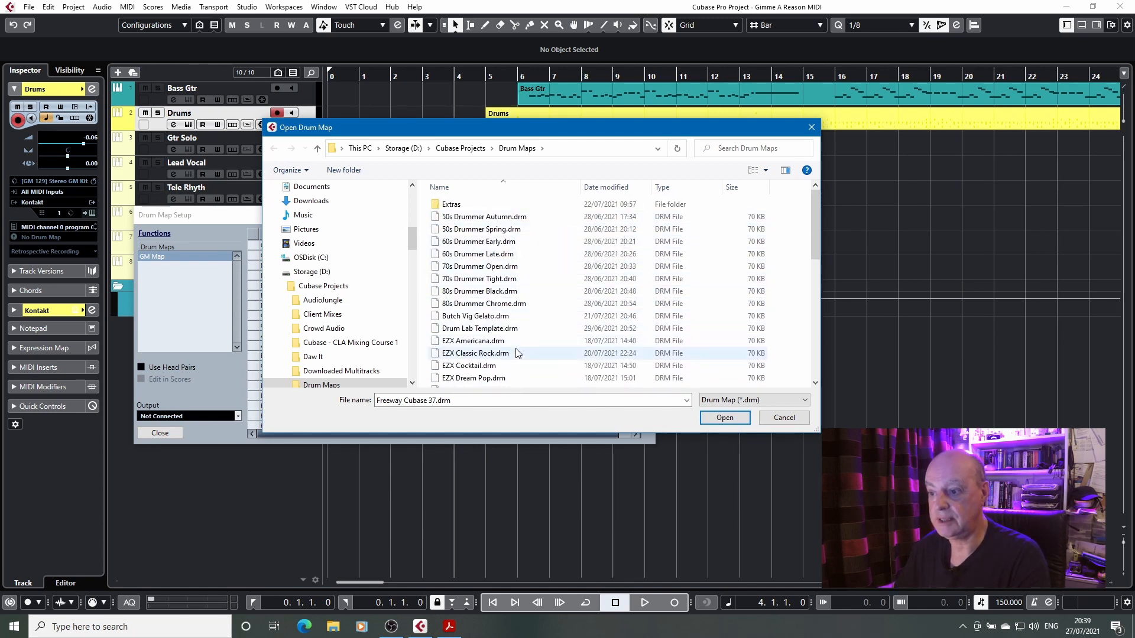
scroll(532, 312, "down", 2)
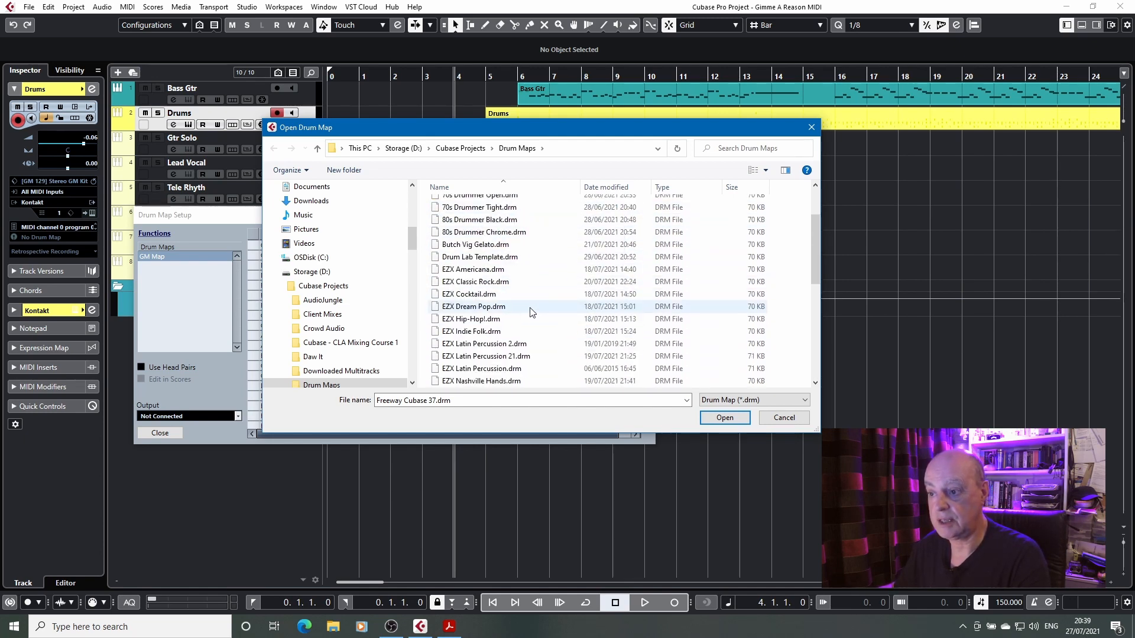
scroll(548, 269, "down", 2)
scroll(547, 269, "down", 1)
scroll(547, 269, "down", 2)
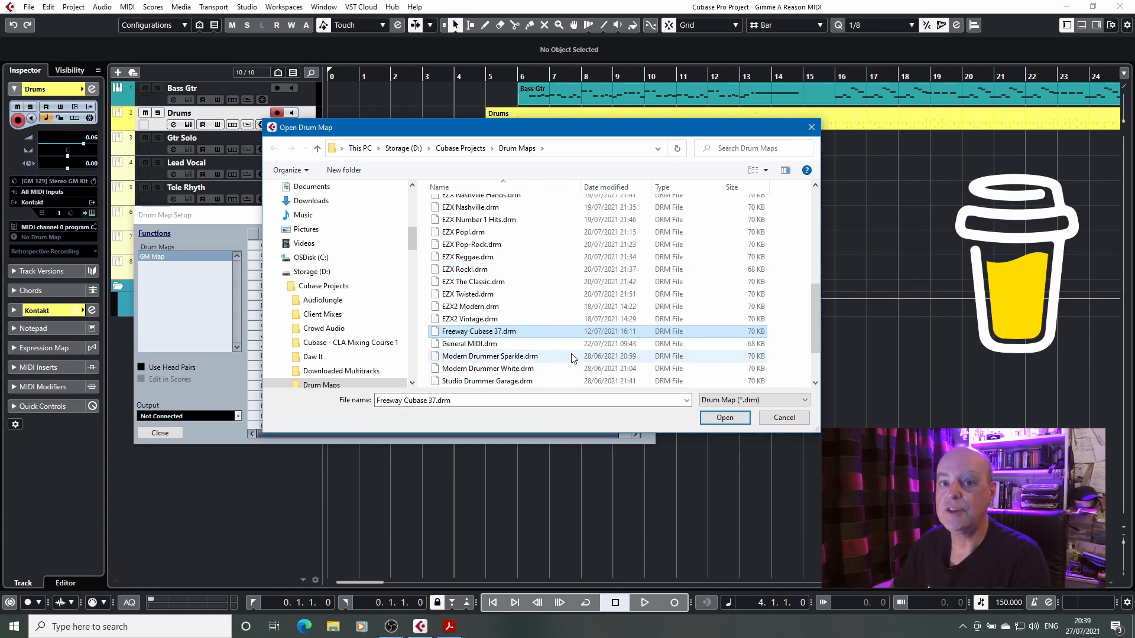
left_click(725, 418)
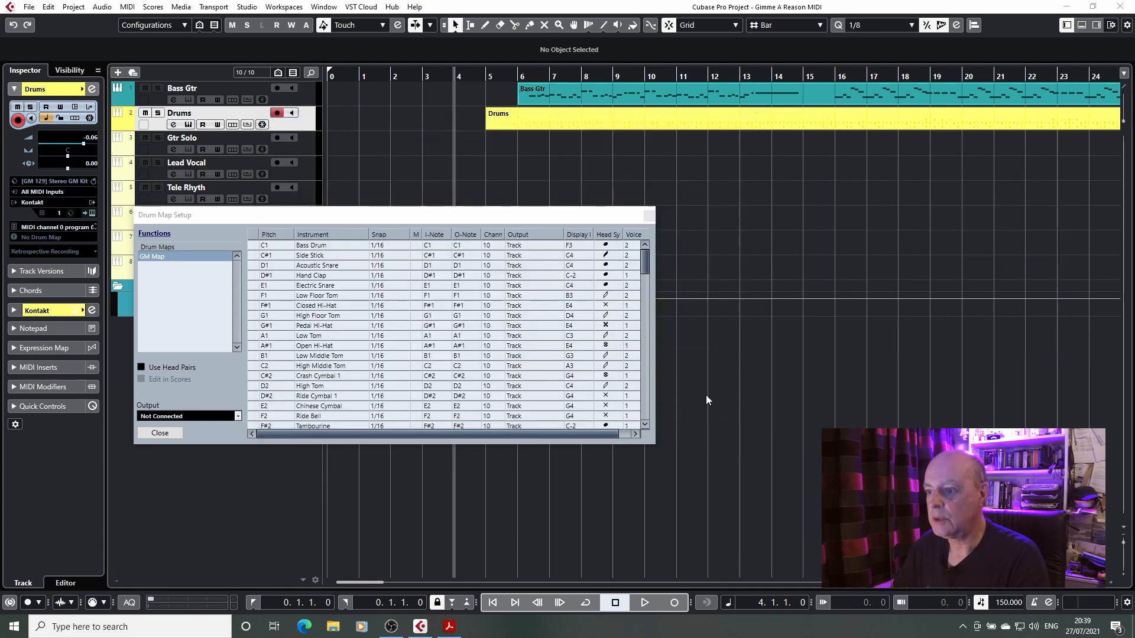
left_click(649, 215)
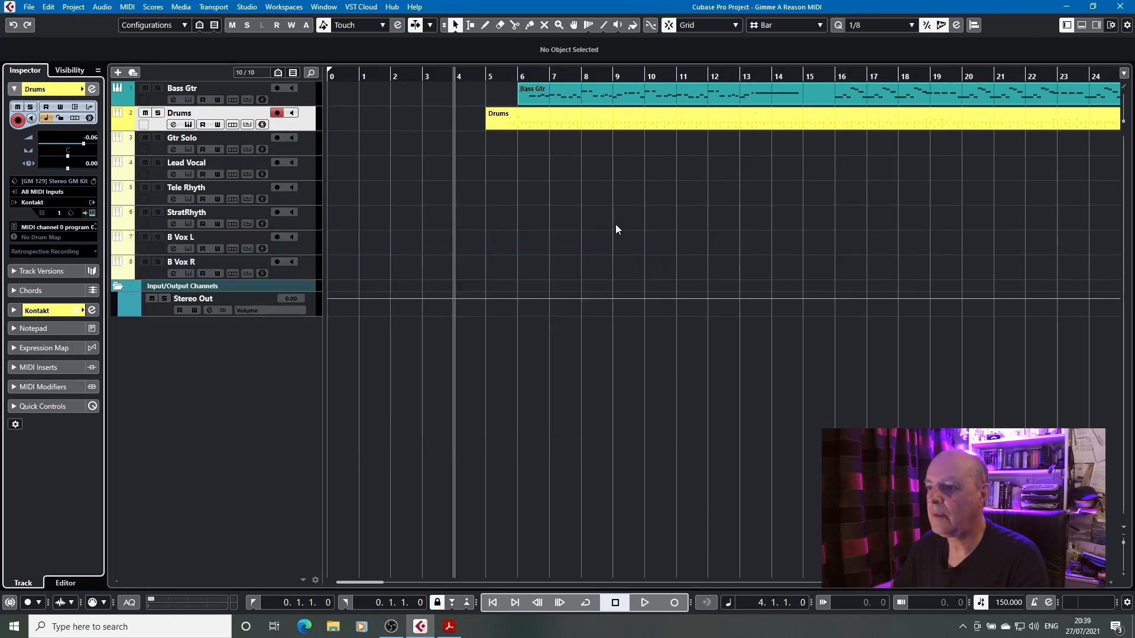
Step: Enlarge the Drums track's height to show its notes and recolour the track dark blue
left_click(50, 237)
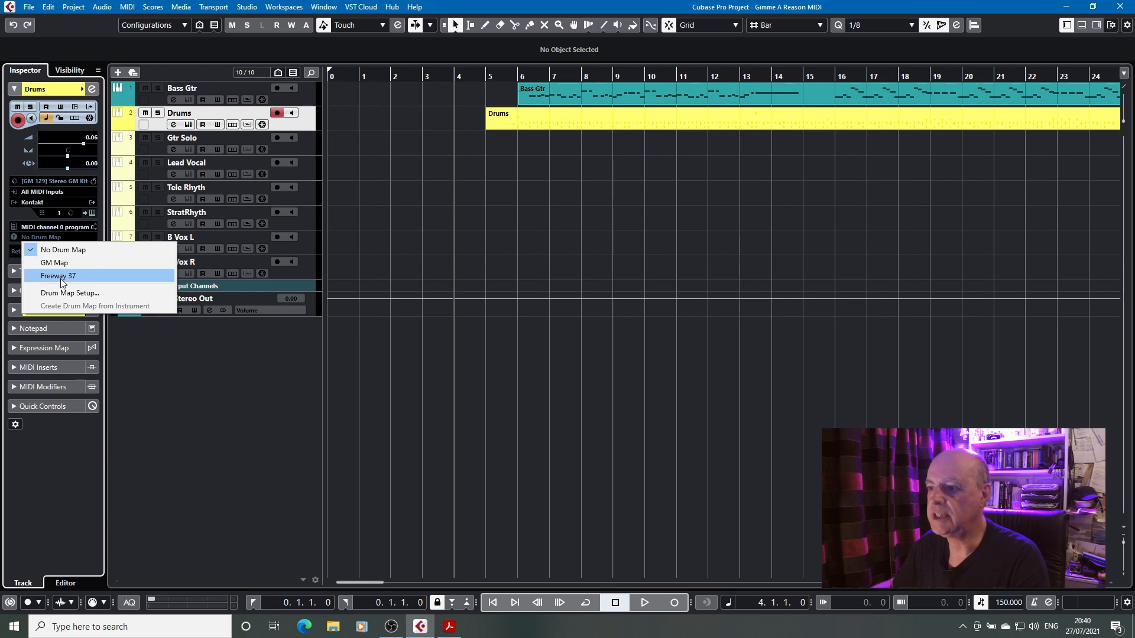
left_click(310, 134)
left_click_drag(307, 131, 297, 249)
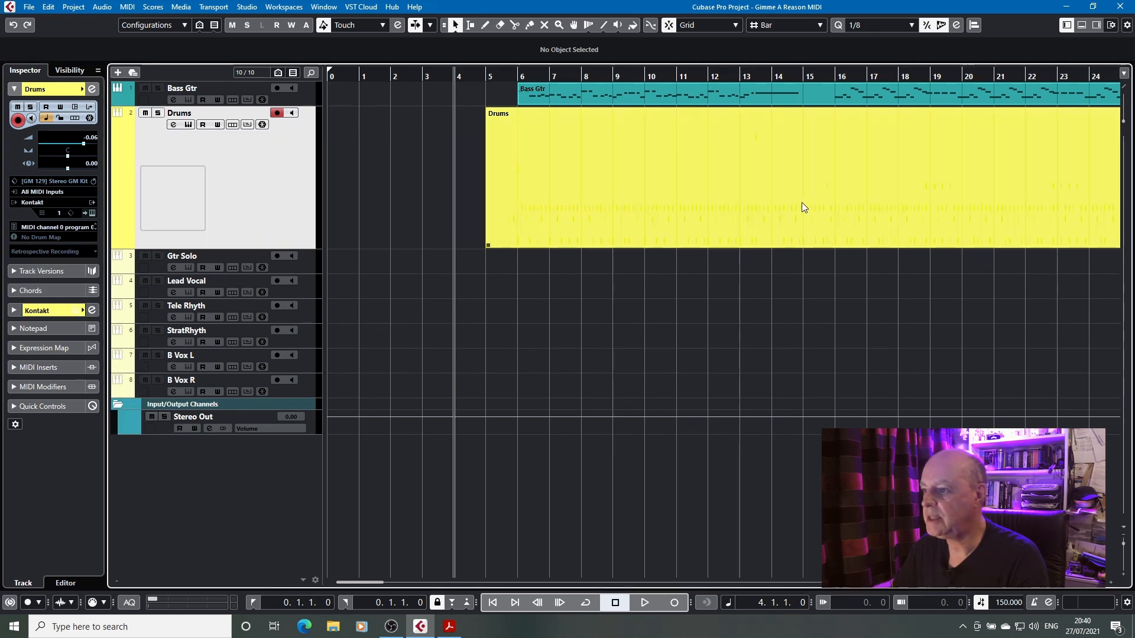
left_click(83, 89)
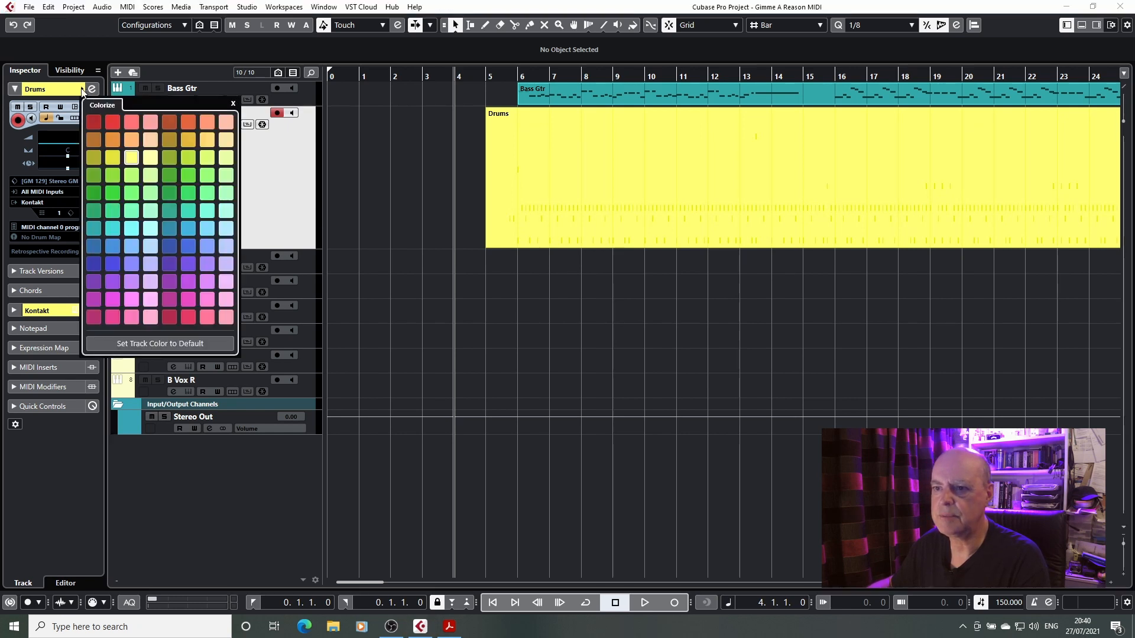
left_click(108, 194)
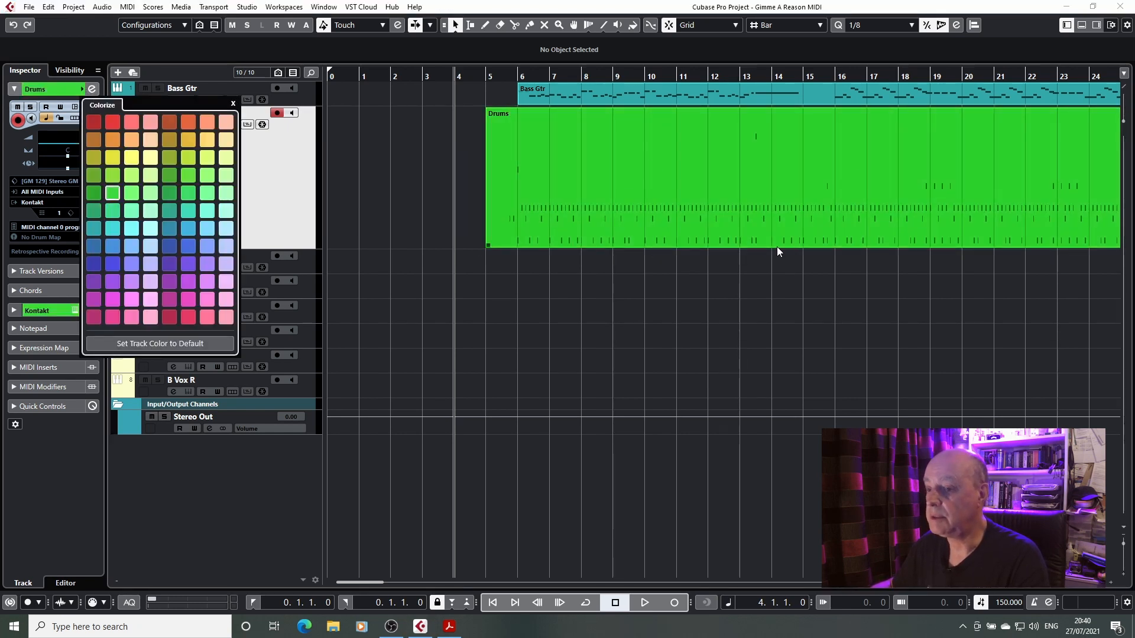
left_click(170, 247)
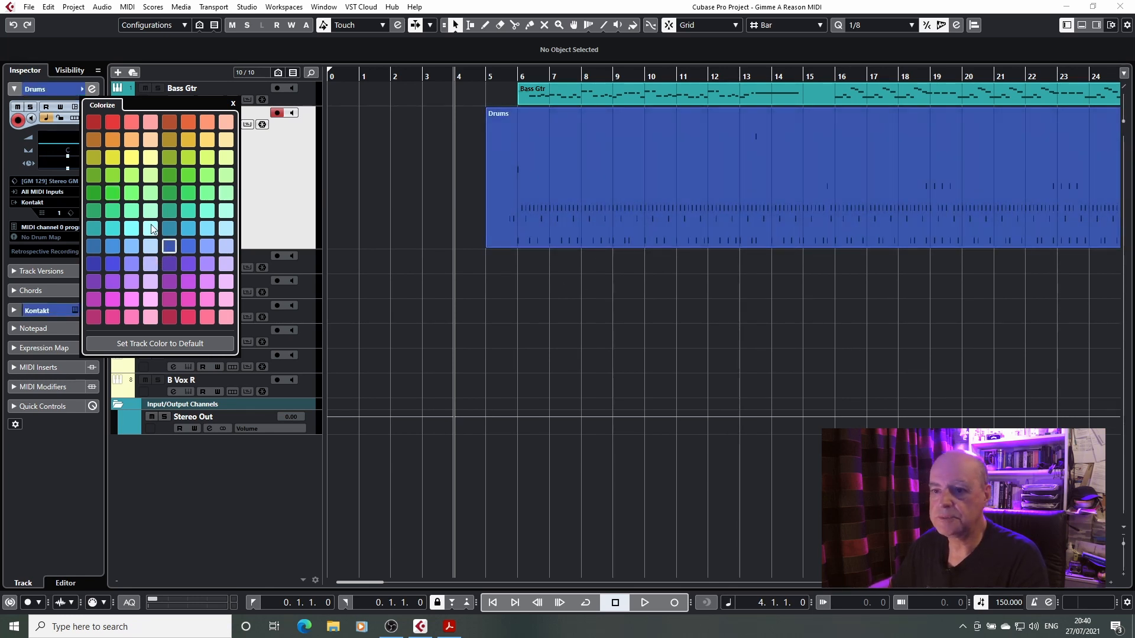
Step: Assign the Freeway 37 drum map to the Drums track
left_click(38, 237)
left_click(48, 278)
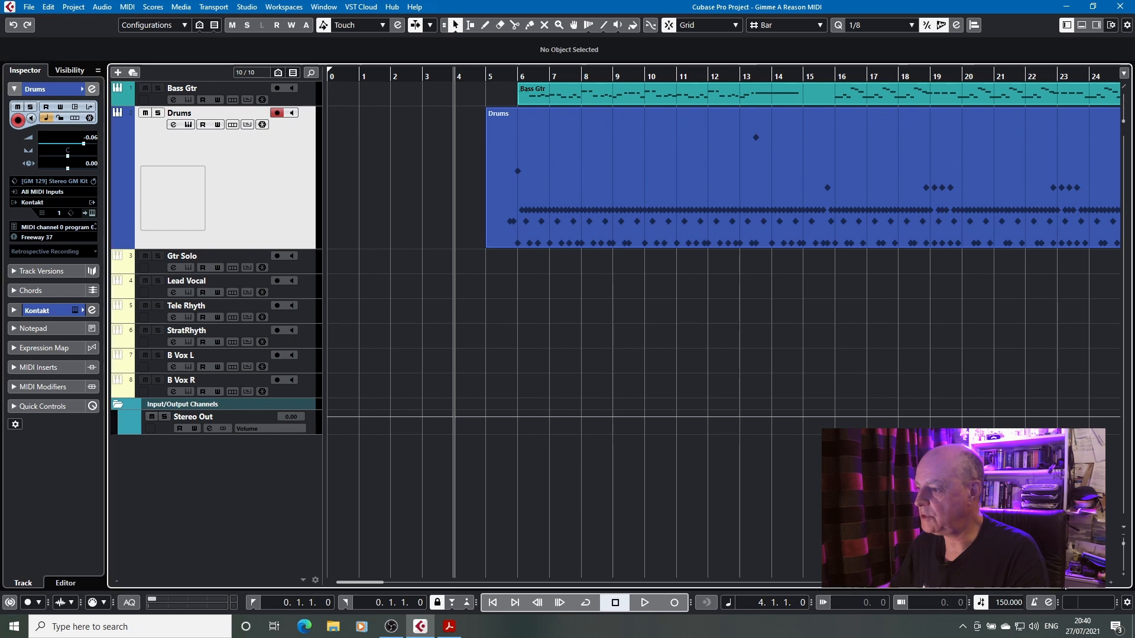
Step: Fit the full project length in view with tracks zoomed to 2 rows, and place the project cursor at bar 6
key("shift+f")
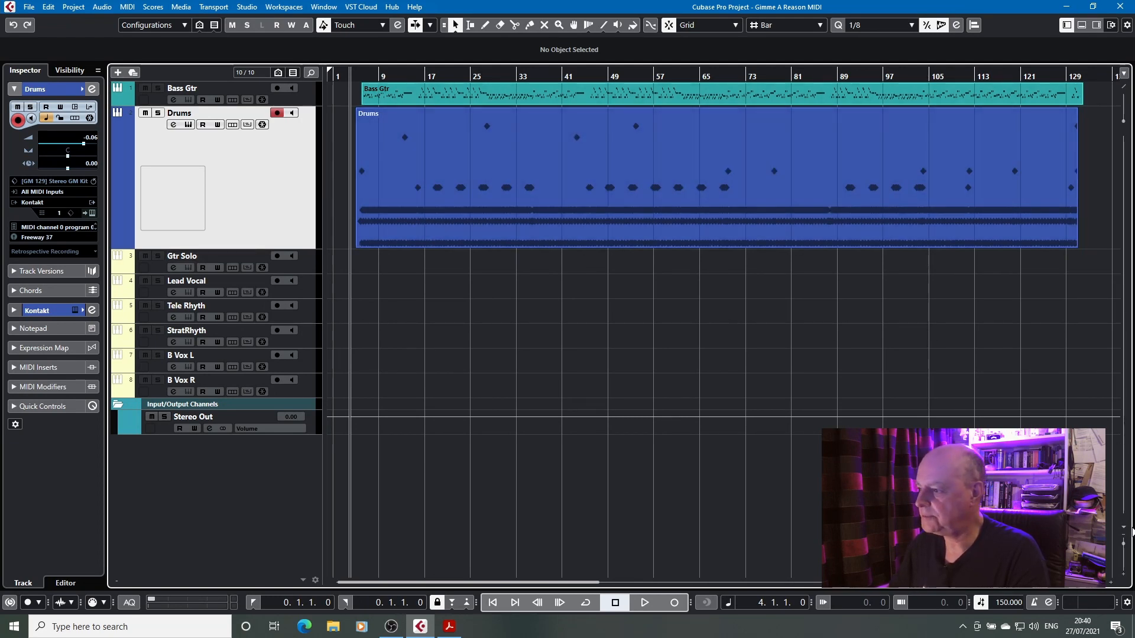
left_click(1123, 527)
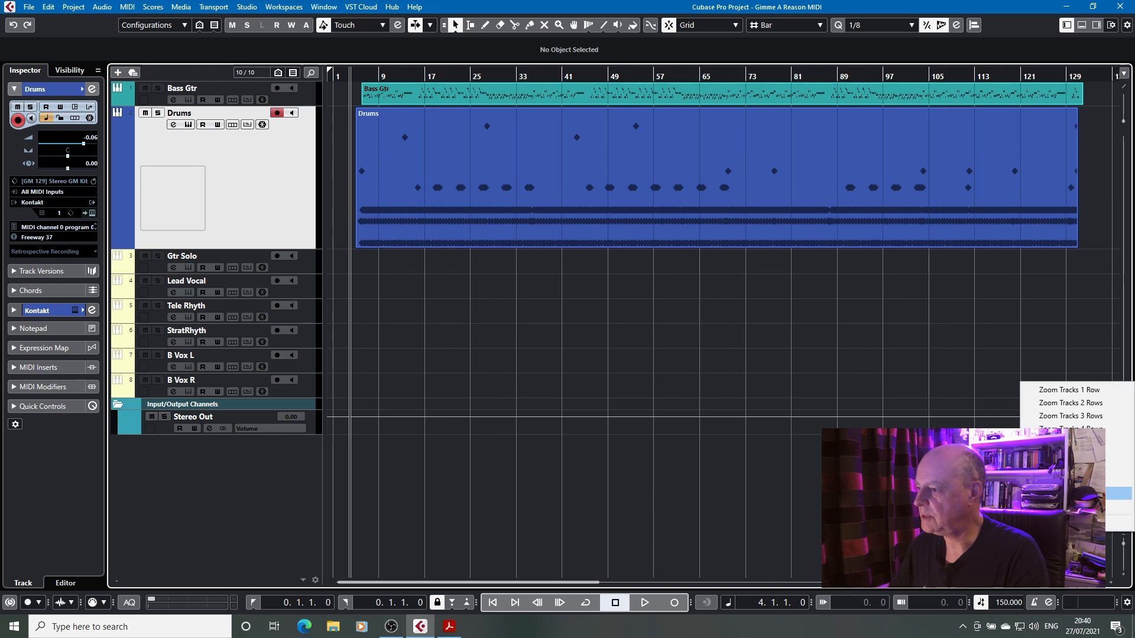
left_click(1070, 402)
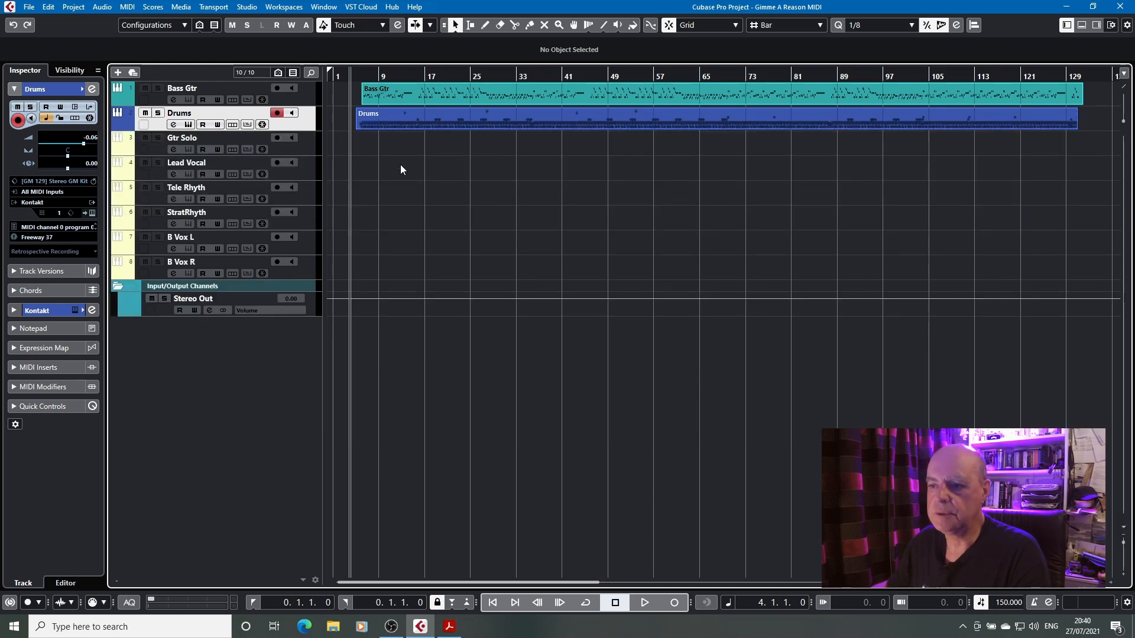
left_click(362, 72)
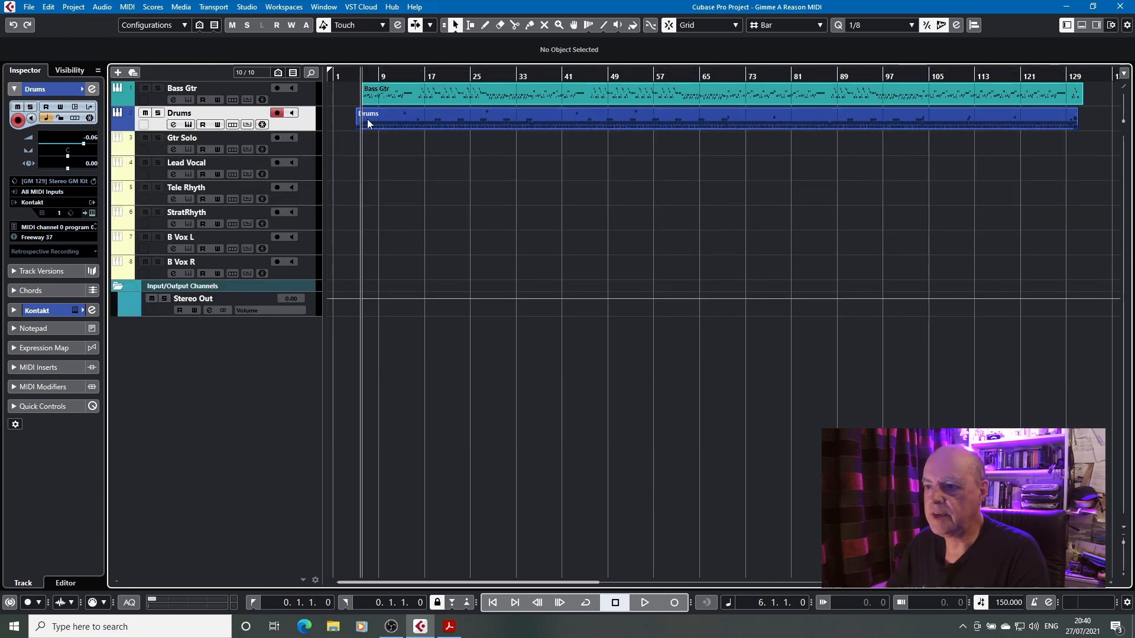
Step: Open the Drums part in the Drum Editor and examine the Freeway 37 instruments that have notes in the part
double_click(404, 119)
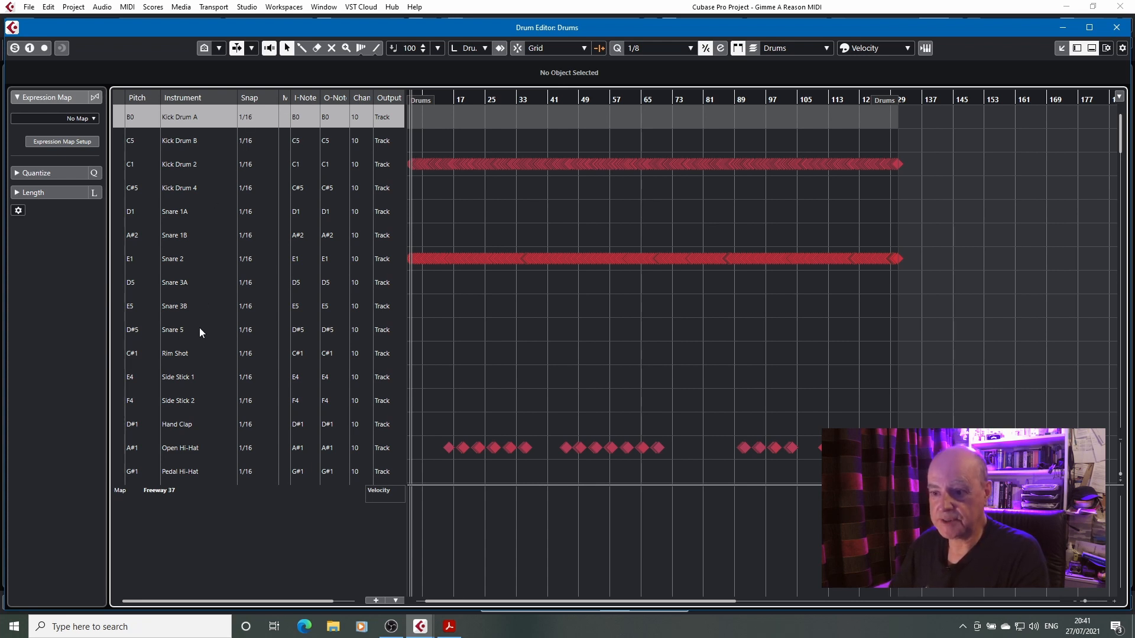
scroll(200, 329, "down", 3)
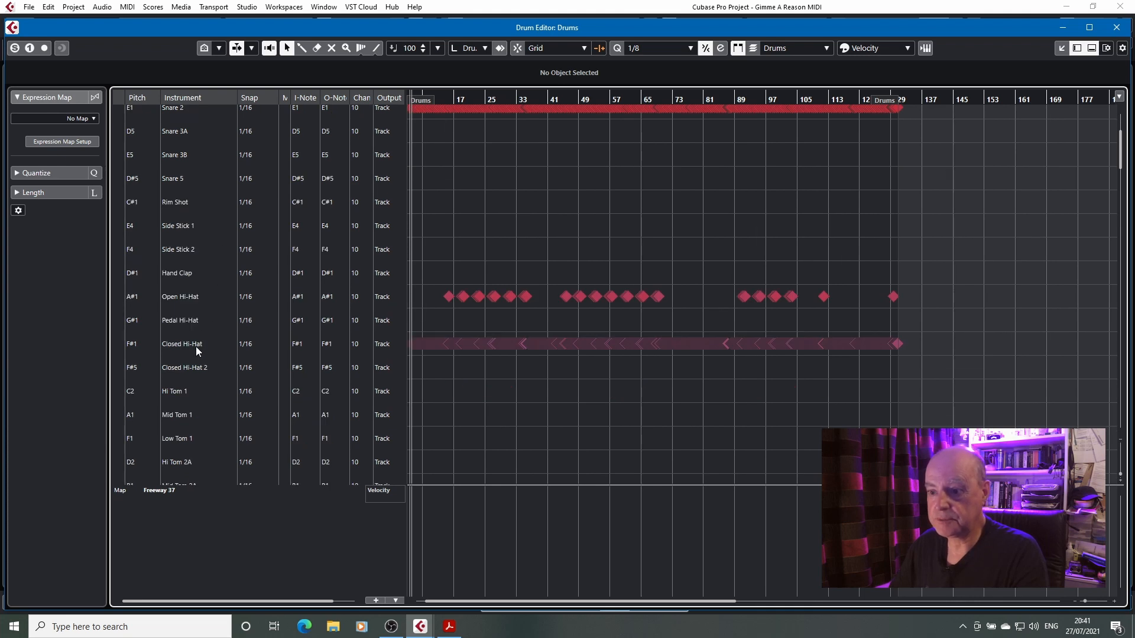
scroll(208, 378, "down", 3)
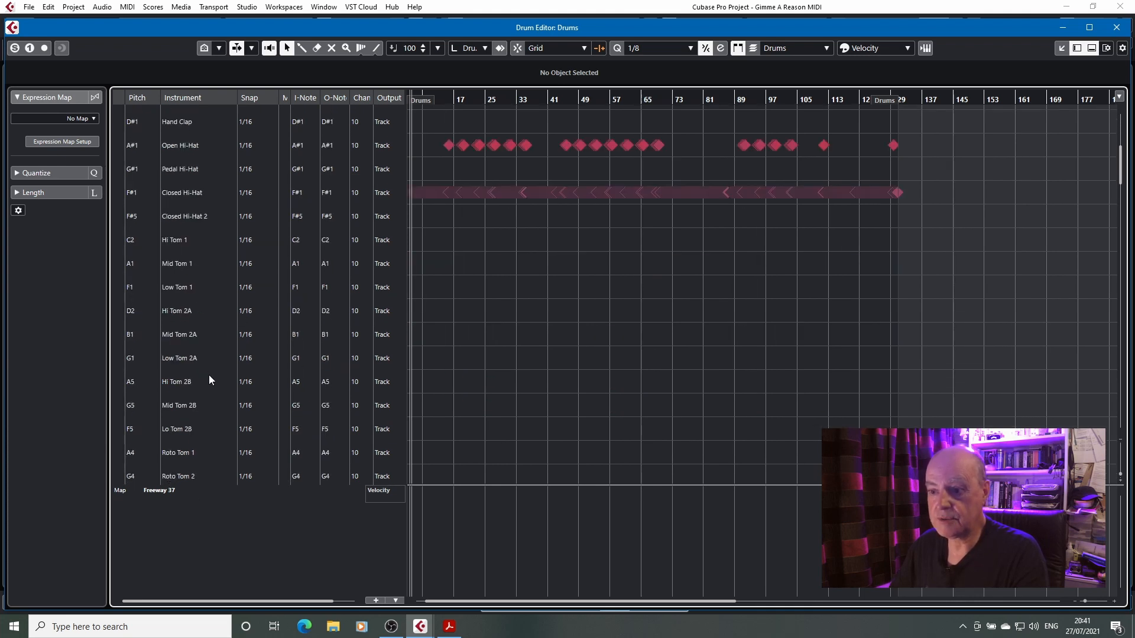
scroll(210, 379, "down", 3)
scroll(221, 278, "up", 3)
scroll(214, 364, "down", 2)
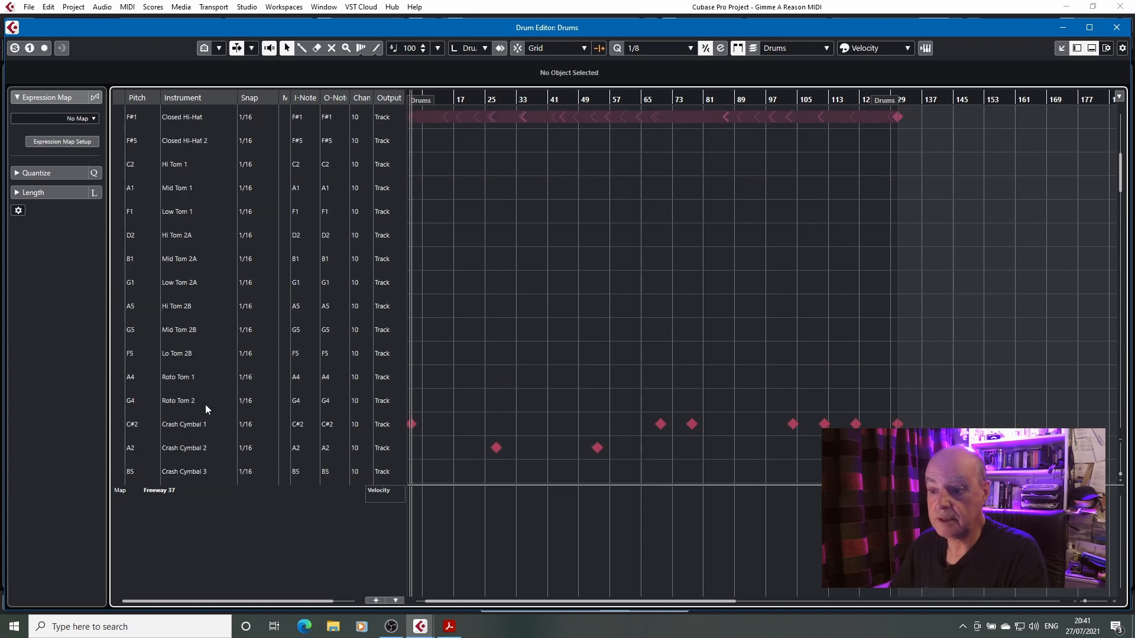
scroll(205, 405, "down", 2)
scroll(212, 426, "down", 8)
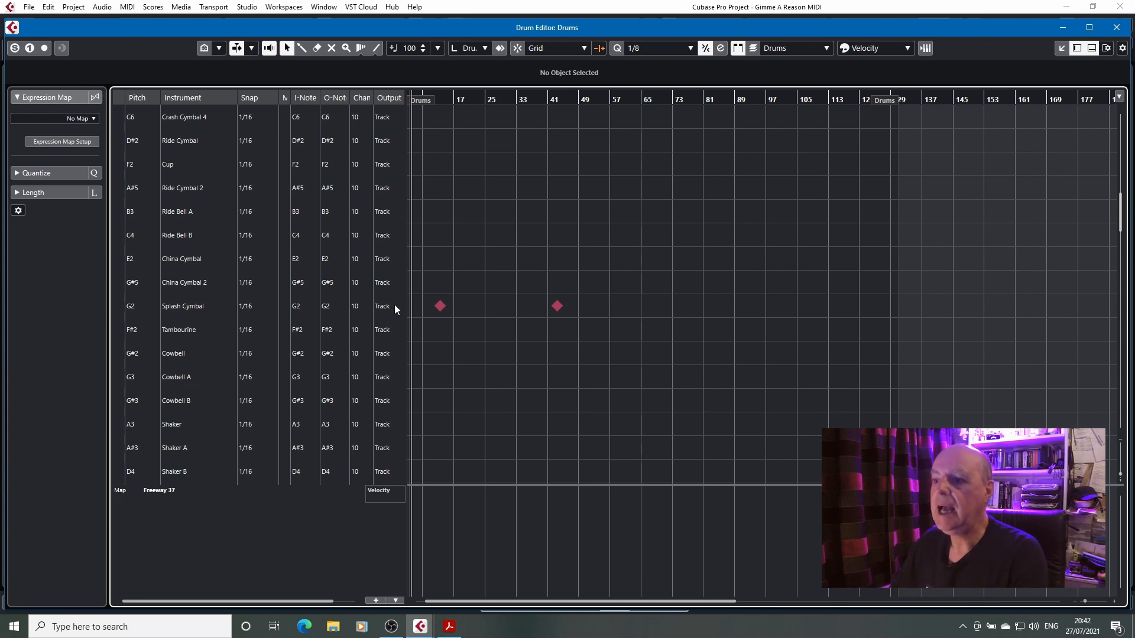
scroll(385, 316, "up", 10)
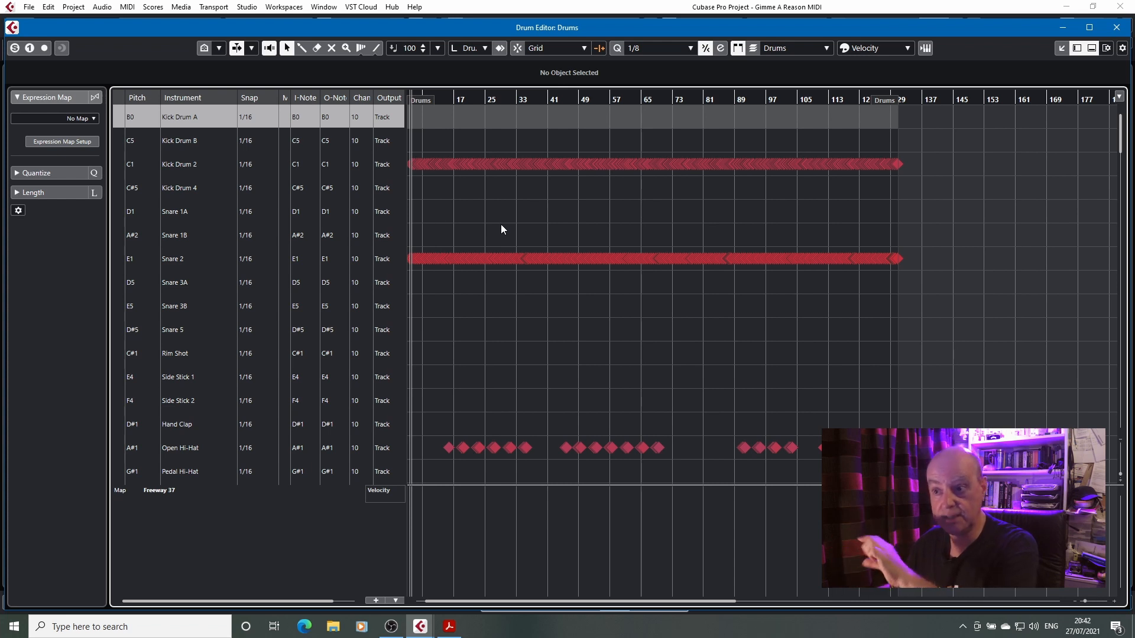
Step: Limit the drum list to the sounds used in the Drums part, and close the Drum Editor
left_click(205, 50)
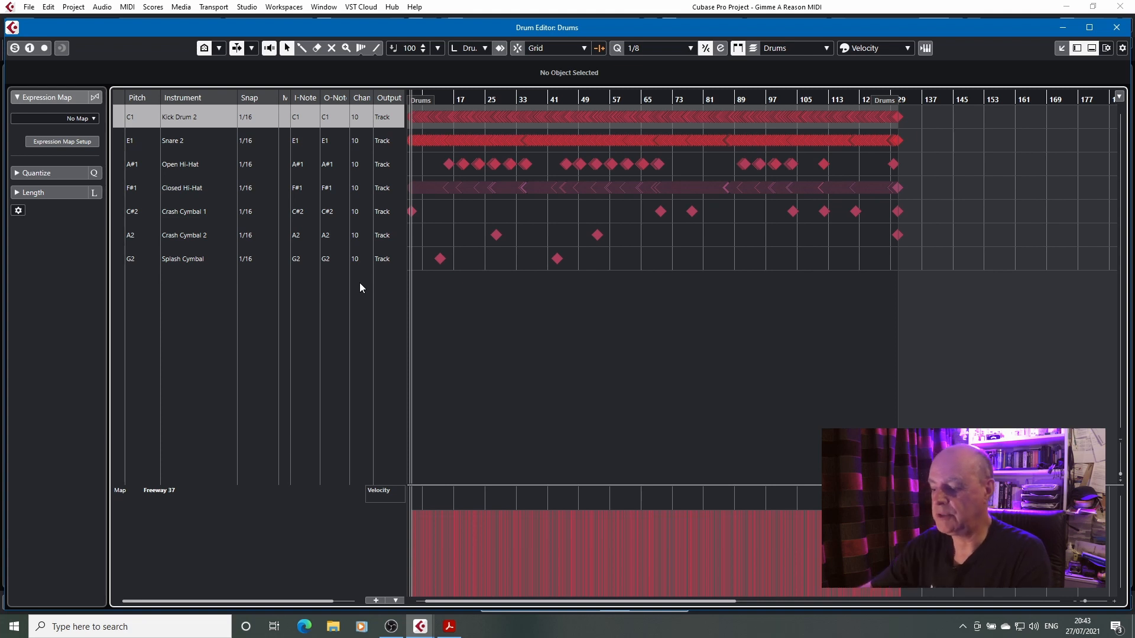
key("Return")
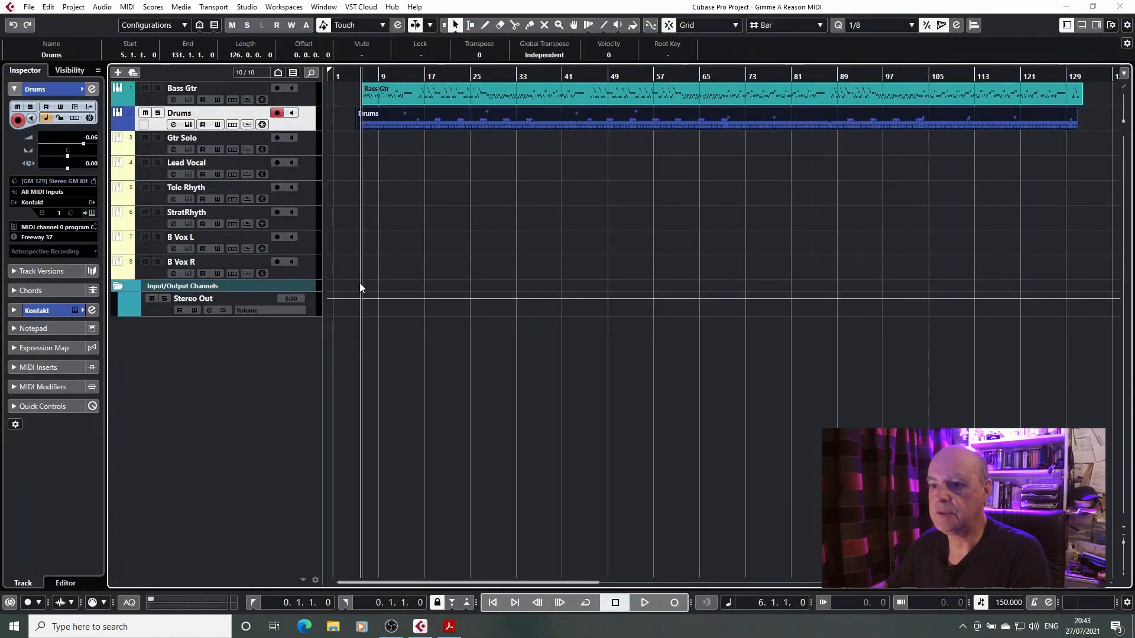
Step: Open the Drums track's Kontakt instrument, move its window clear of the track list and play the drums briefly
left_click(93, 212)
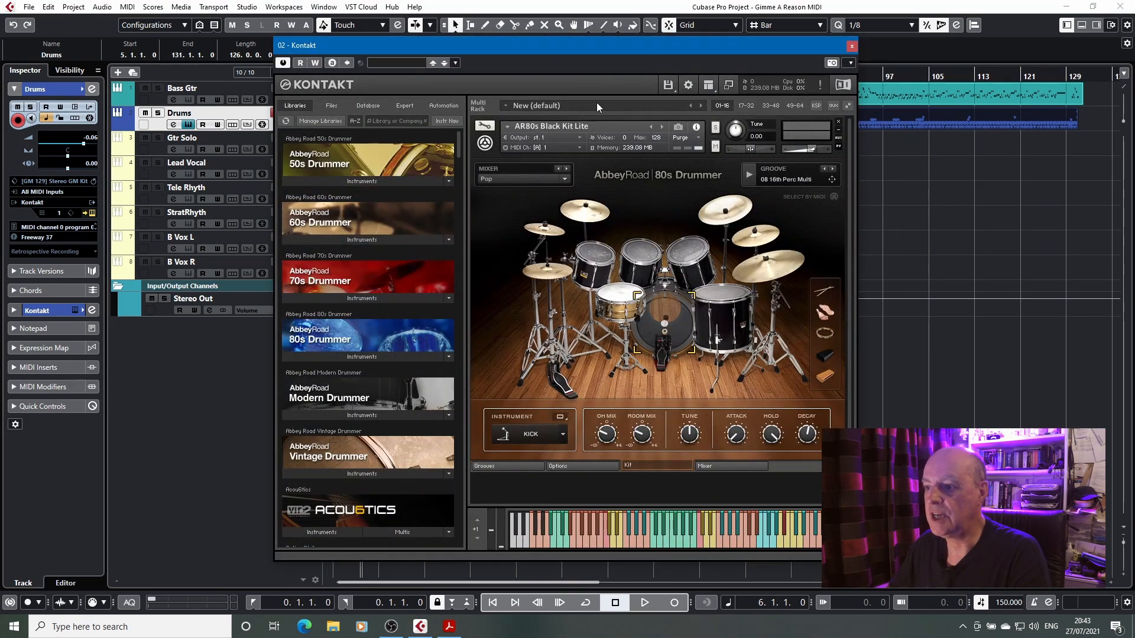
left_click_drag(640, 48, 768, 47)
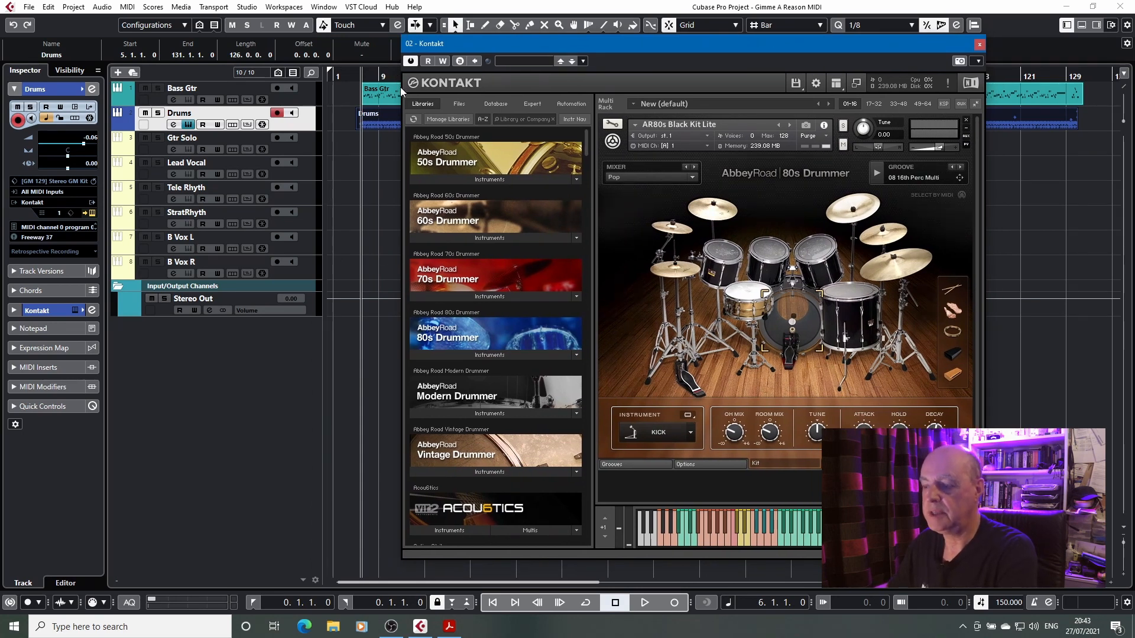
key("space")
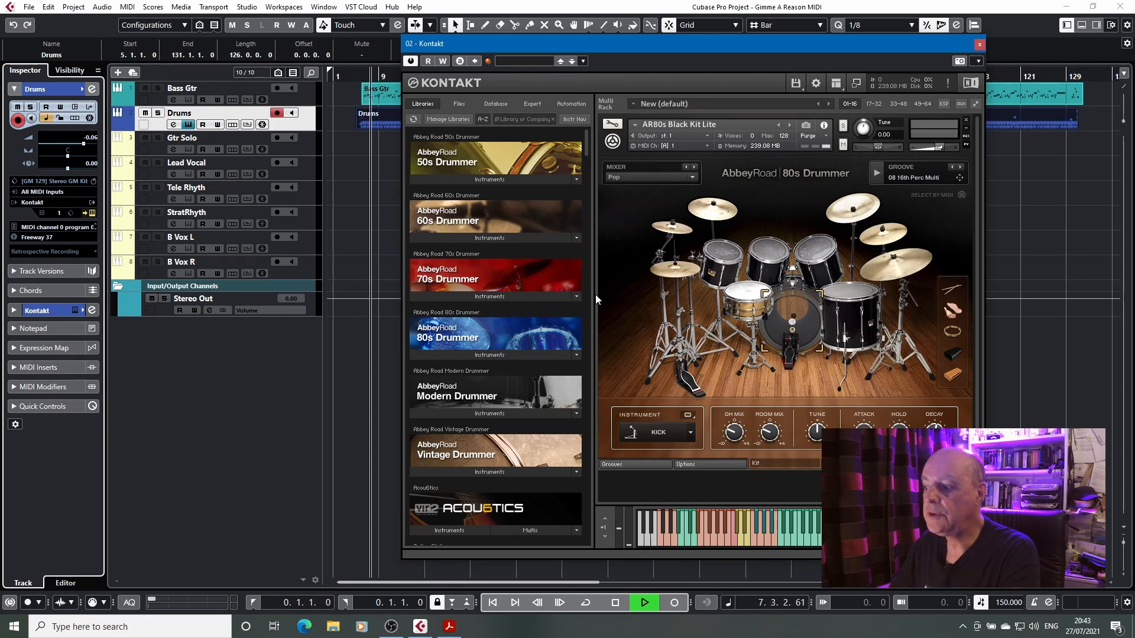
key("space")
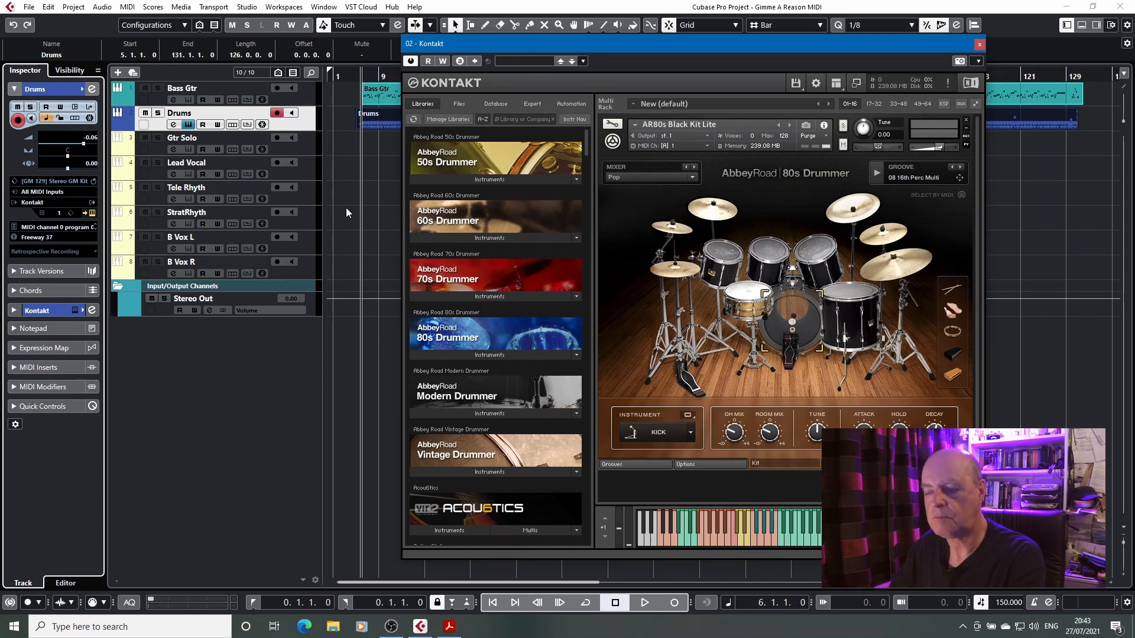
Step: Set the AR80s Black Kit Lite's MIDI channel to Port A 10, test the playback and close Kontakt
left_click(669, 147)
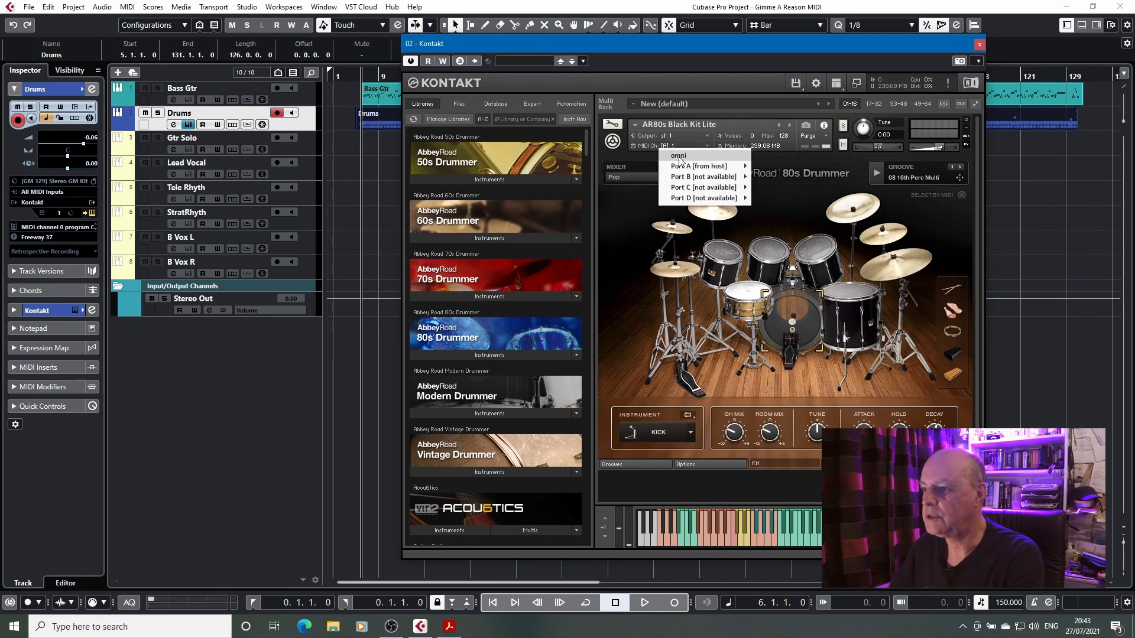
mouse_move(680, 170)
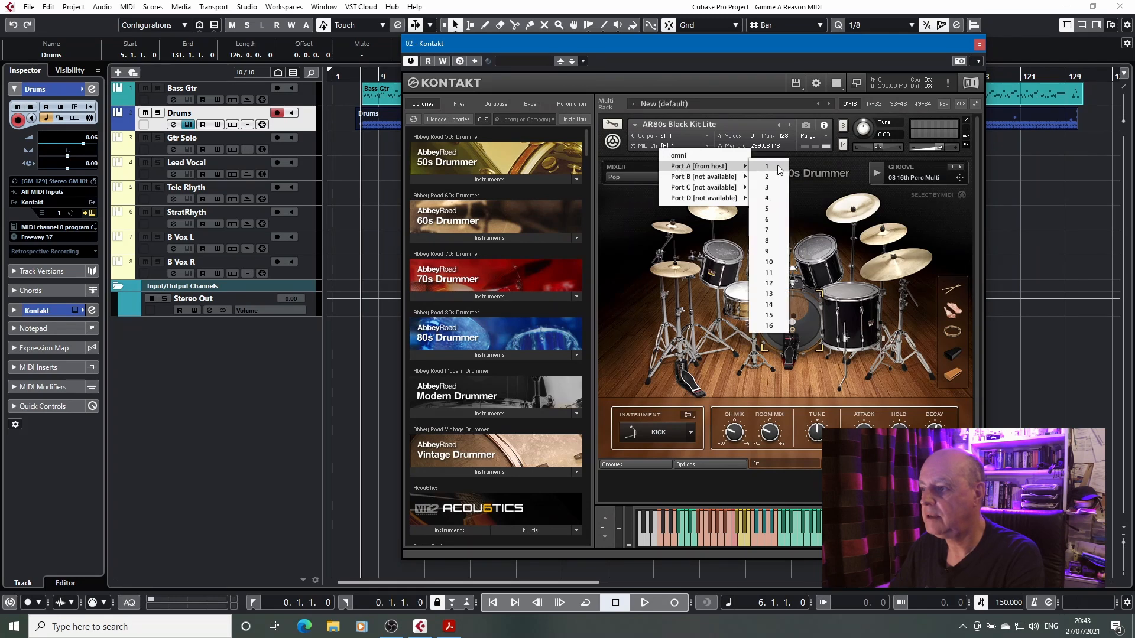
left_click(763, 258)
key("space")
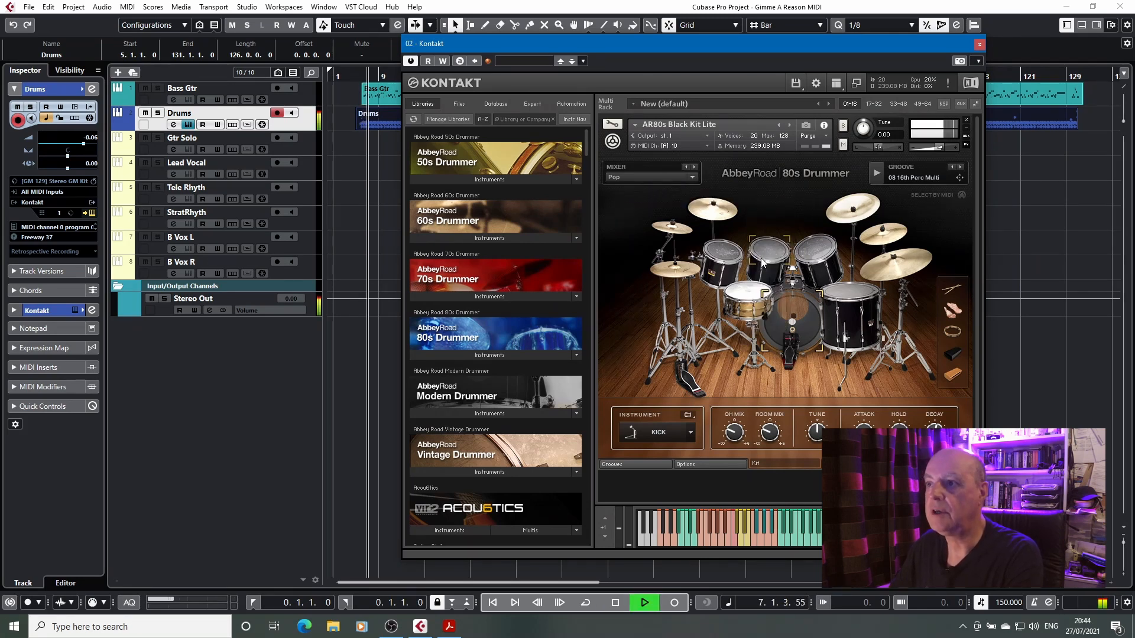
key("space")
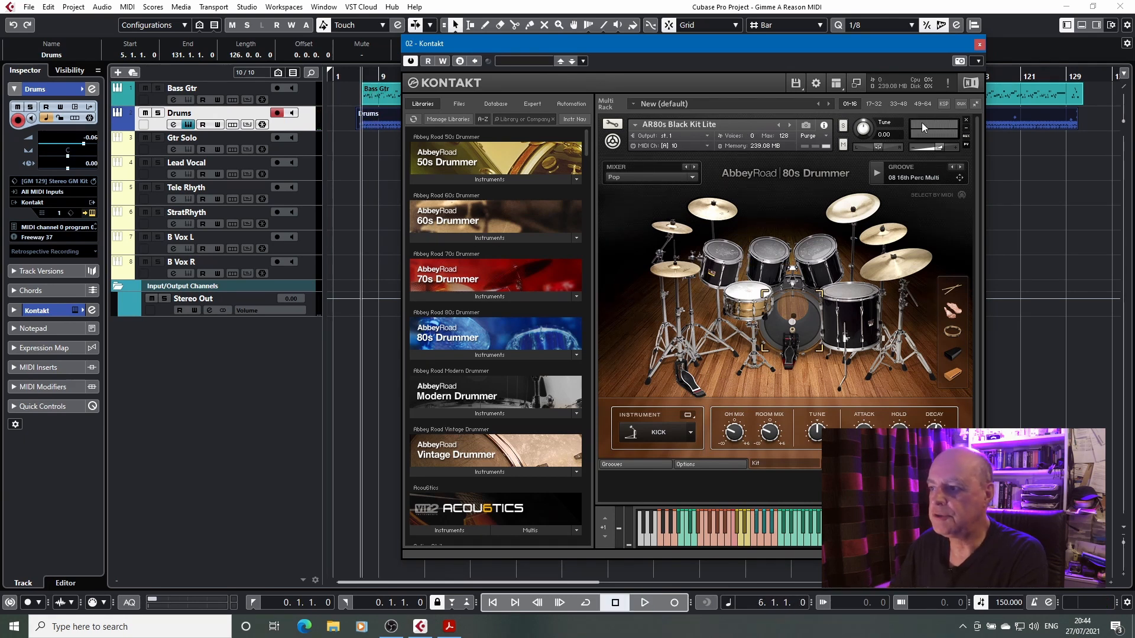
left_click(980, 43)
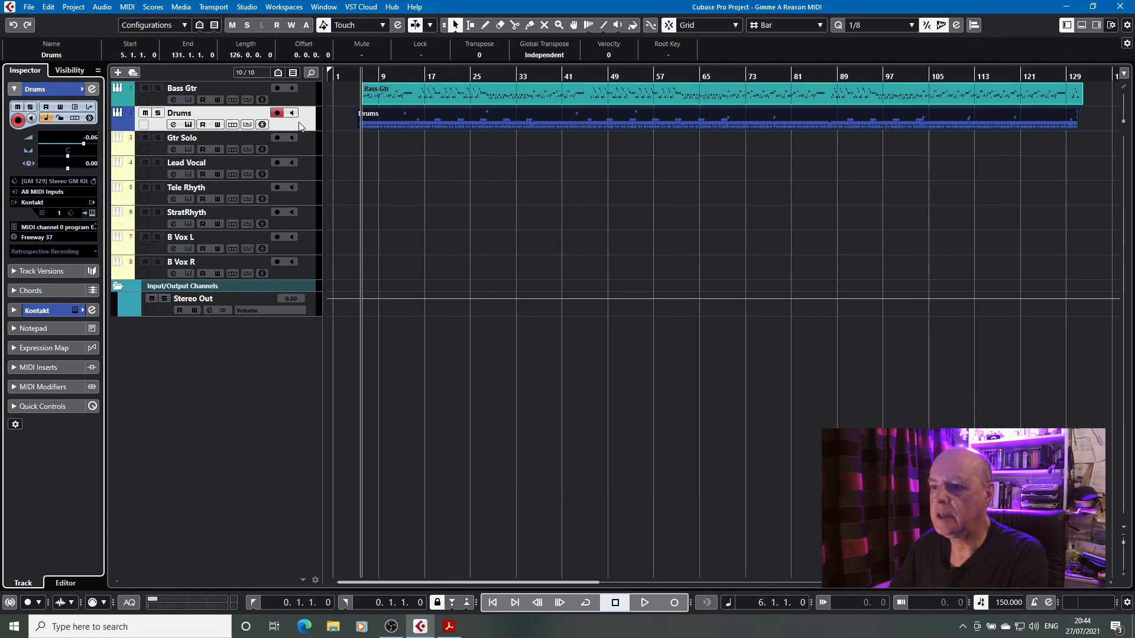
Step: Reopen the Drums part in the Drum Editor and check the kick drum's key in the Abbey Road 80s Drummer manual in Acrobat Reader
double_click(474, 116)
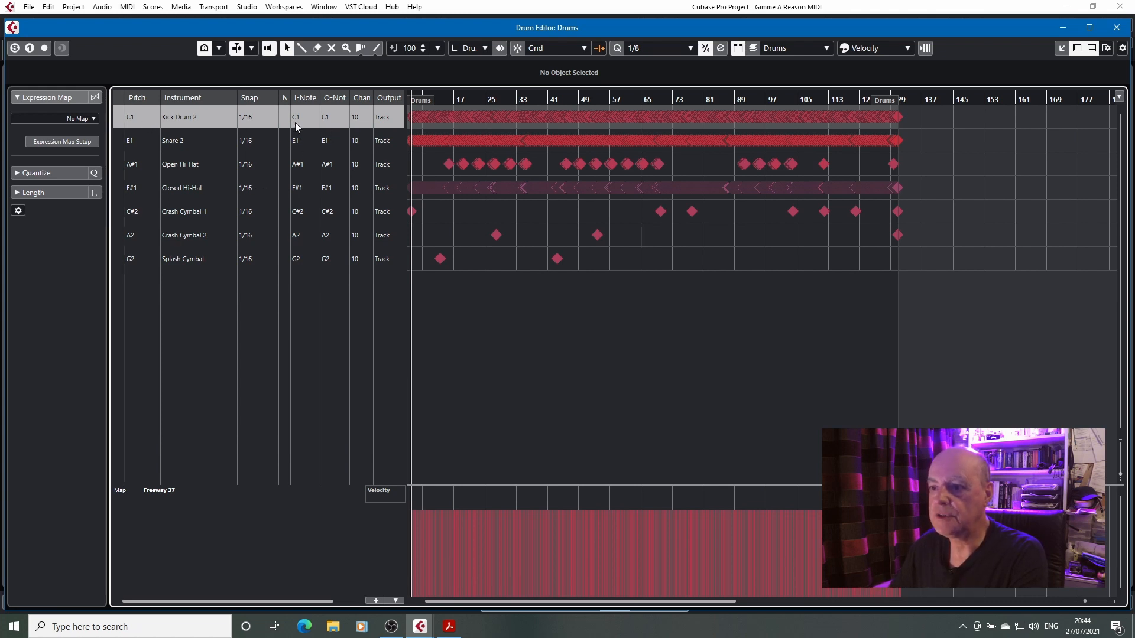
left_click(456, 629)
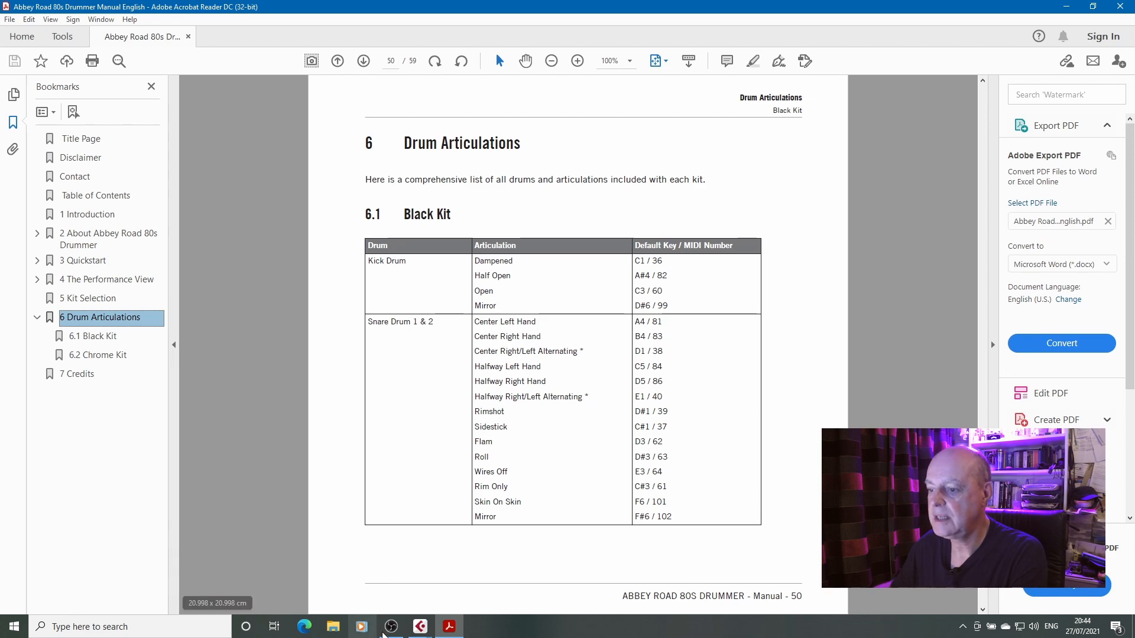
left_click(423, 626)
left_click(456, 595)
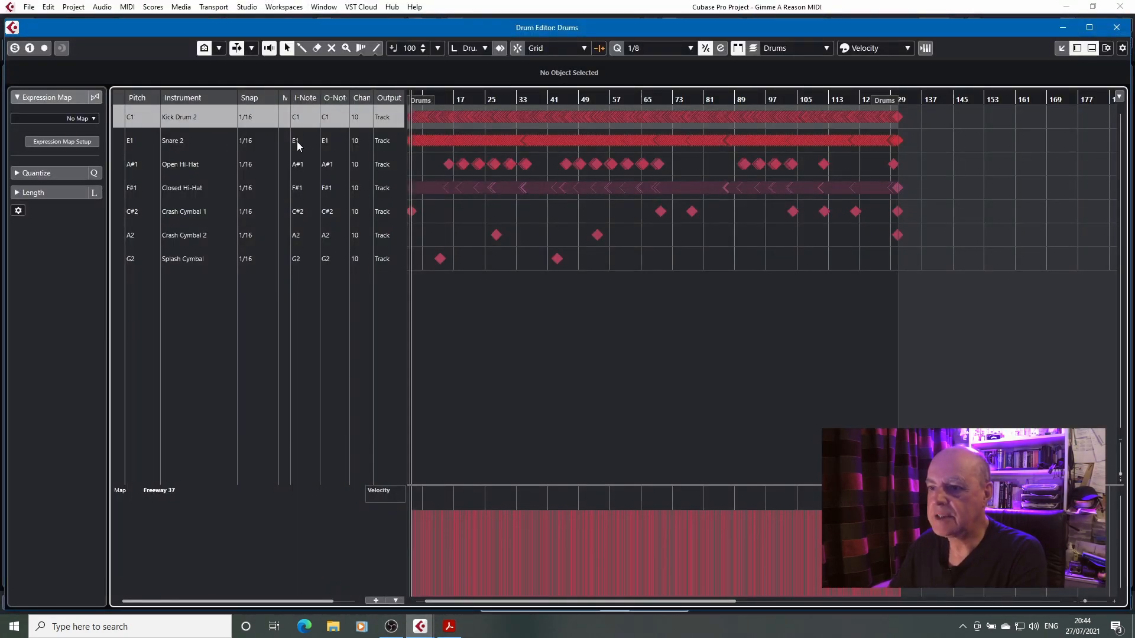
Step: Look up the snare keys in the Abbey Road 80s Drummer manual and set Snare 2's output note to D1
left_click(450, 627)
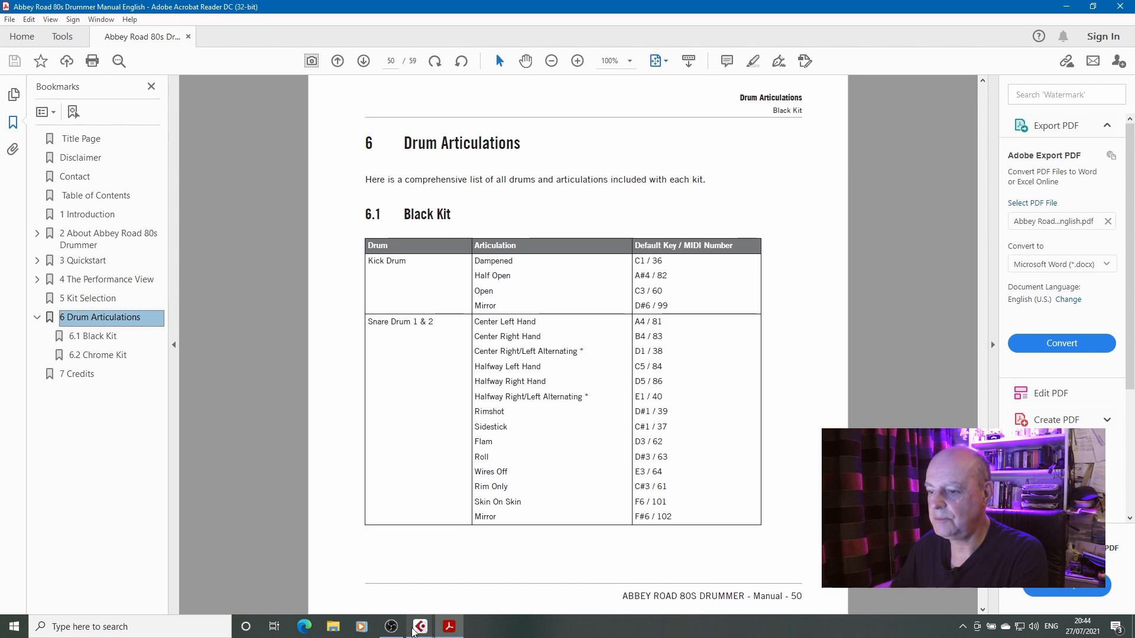
left_click(419, 625)
left_click(459, 582)
double_click(331, 141)
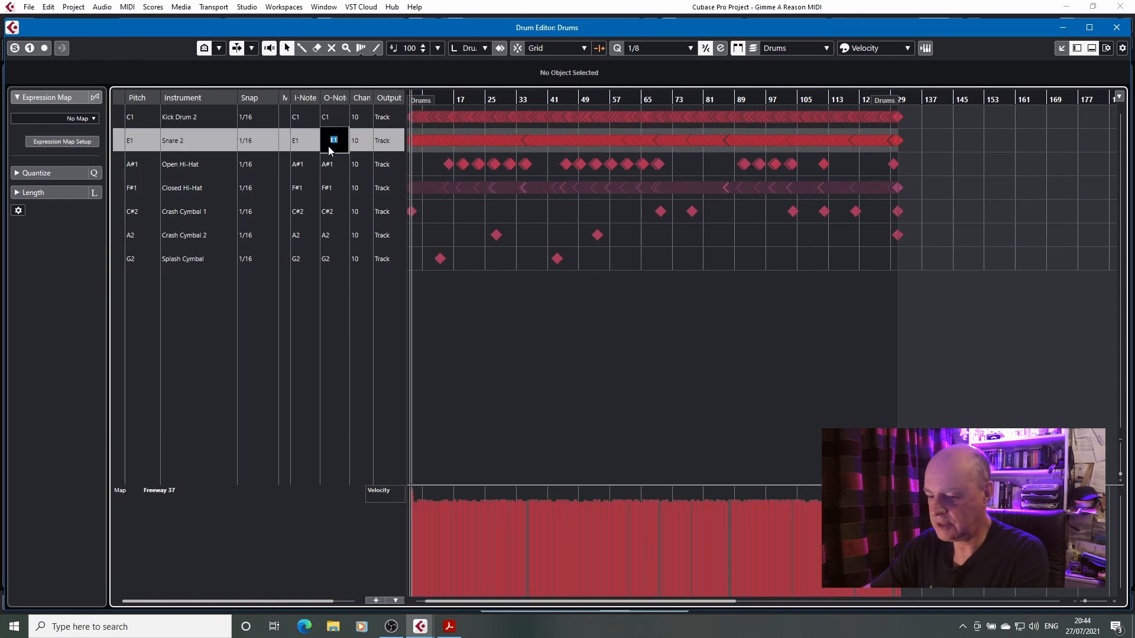
type("d1")
key("Return")
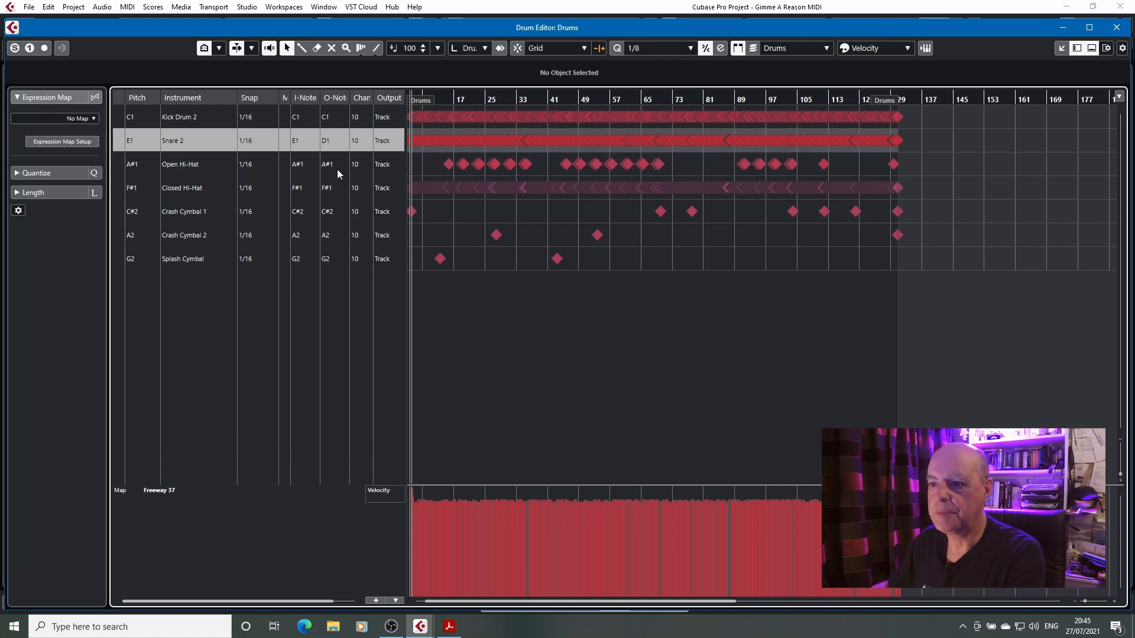
Step: Examine the hi-hat articulation keys in the Abbey Road 80s Drummer manual in Acrobat Reader, and return to Cubase's Drum Editor
key("alt+Tab")
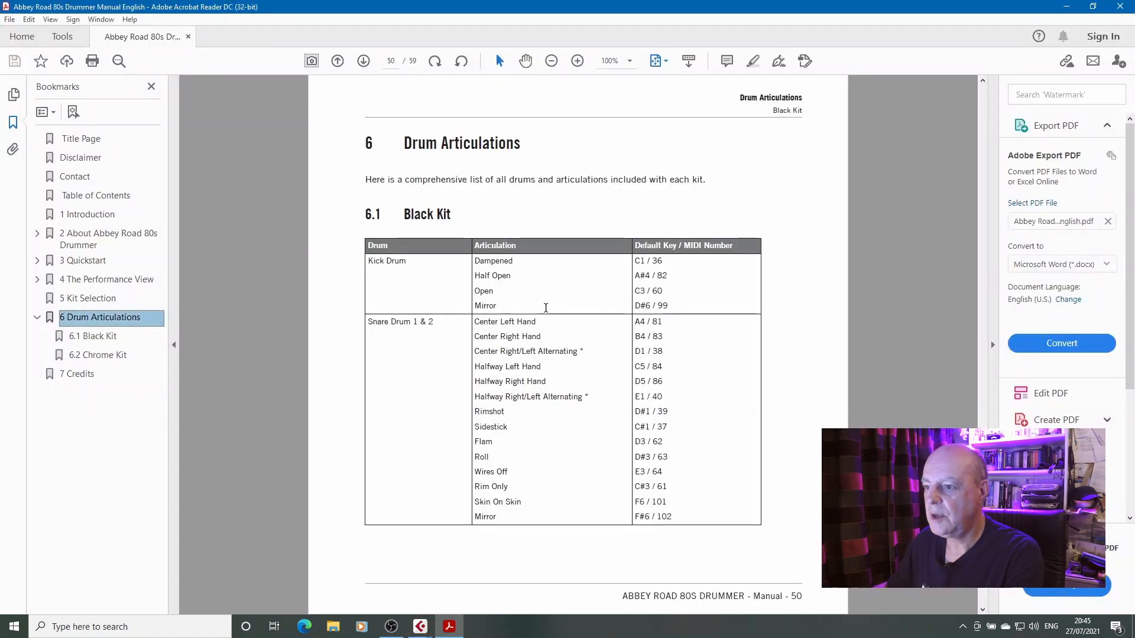
scroll(538, 341, "down", 10)
scroll(538, 341, "up", 1)
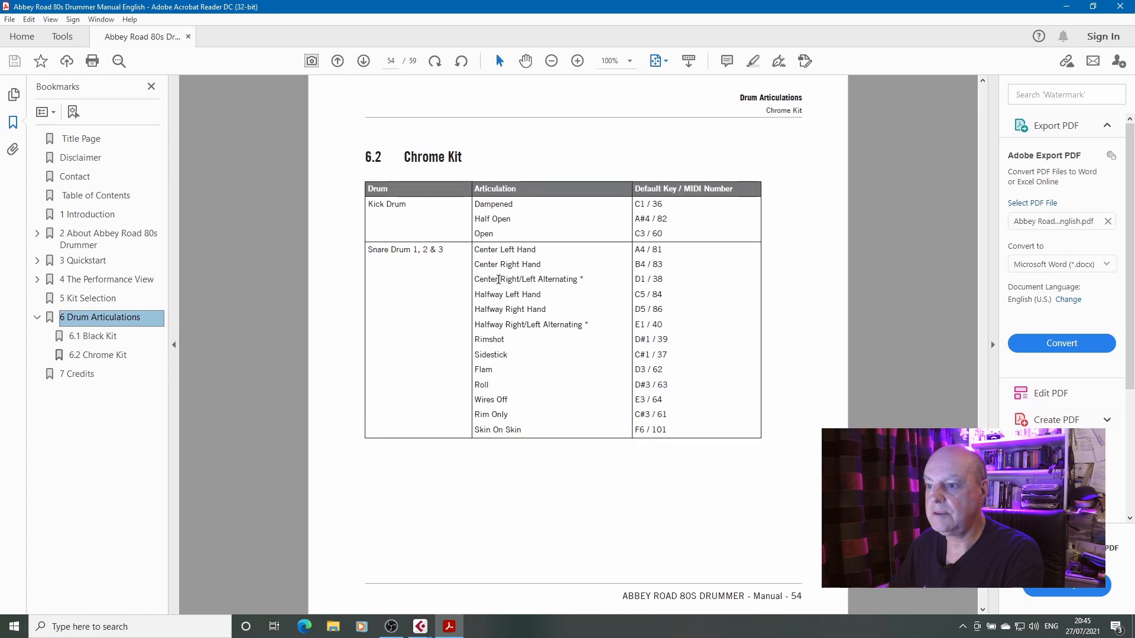
scroll(498, 279, "down", 1)
scroll(499, 279, "down", 2)
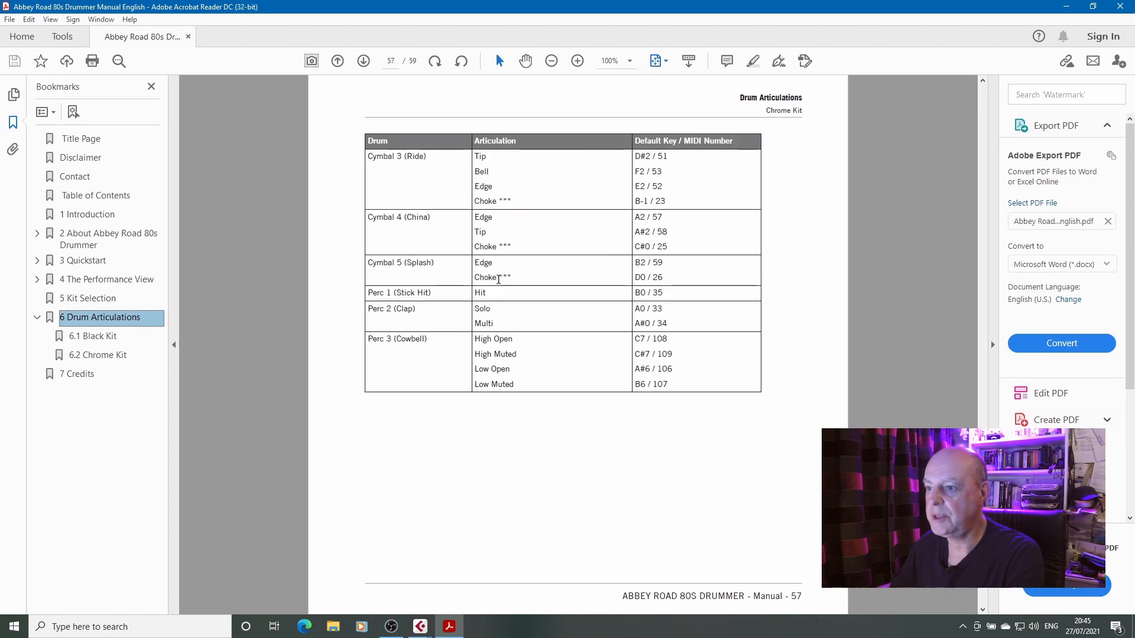
scroll(498, 279, "up", 3)
scroll(499, 279, "down", 1)
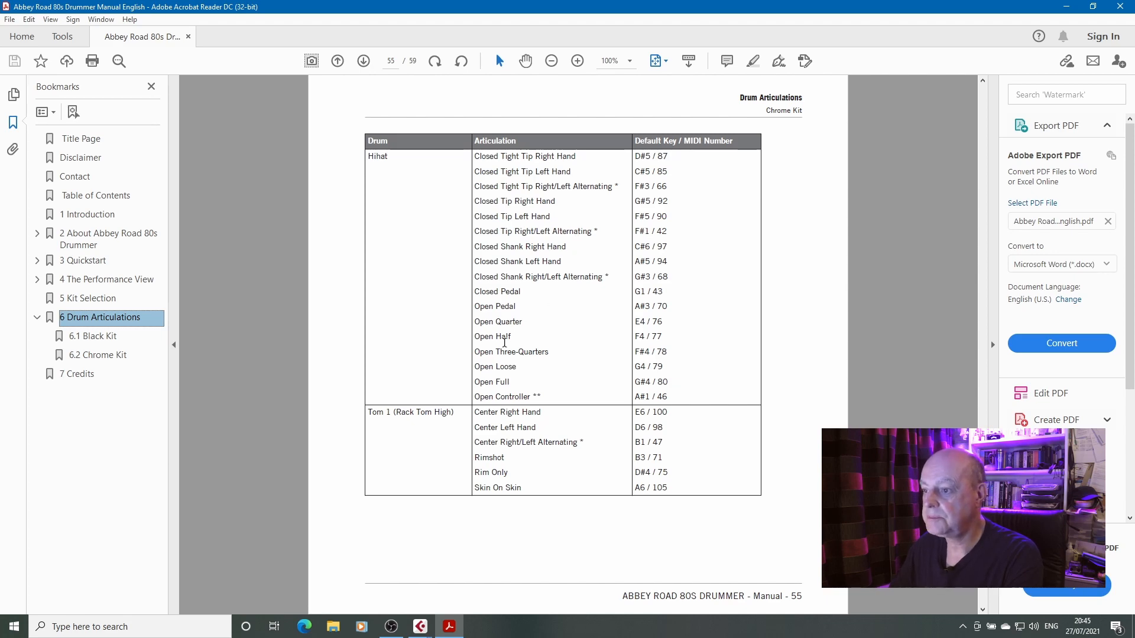
key("alt+Tab")
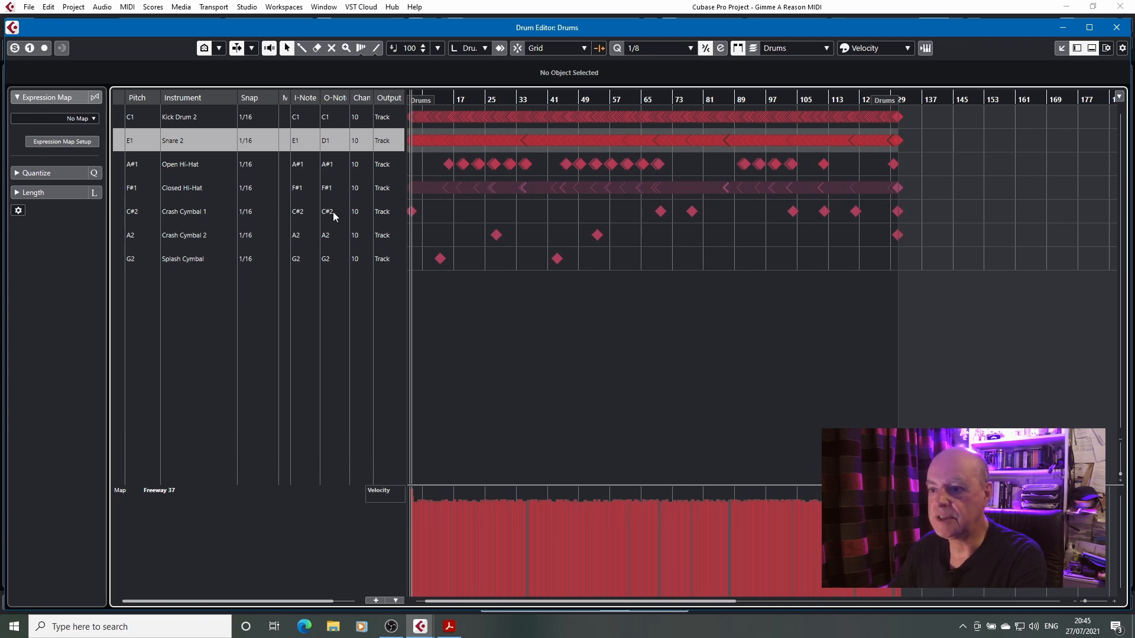
Step: Look up the crash cymbal keys in the manual and set Crash Cymbal 2's output note to G2
key("alt+Tab")
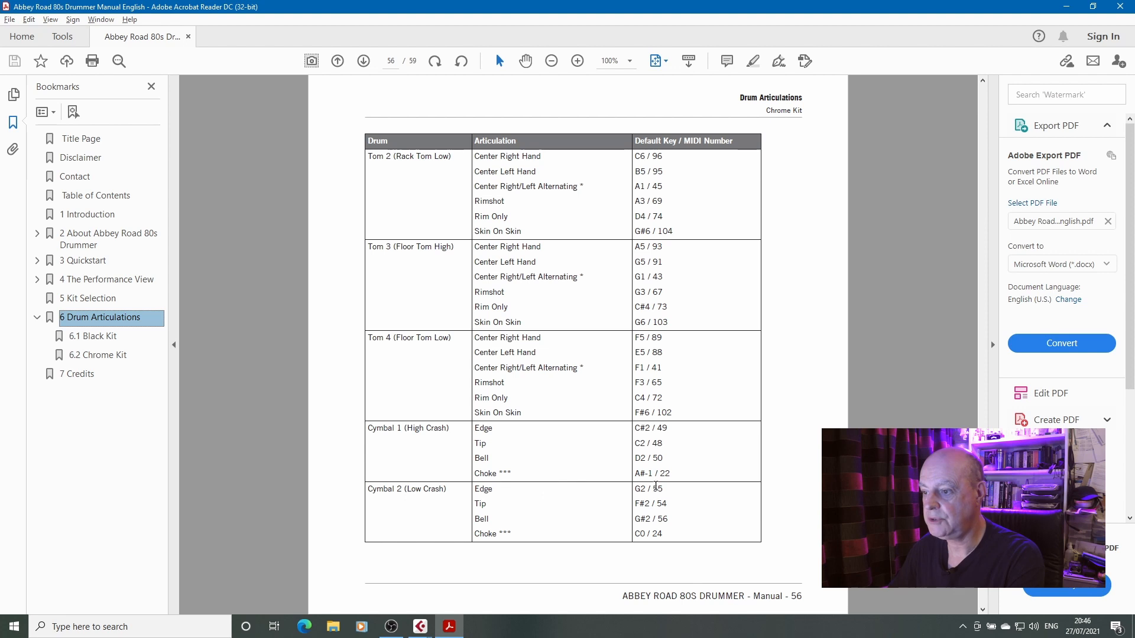
key("alt+Tab")
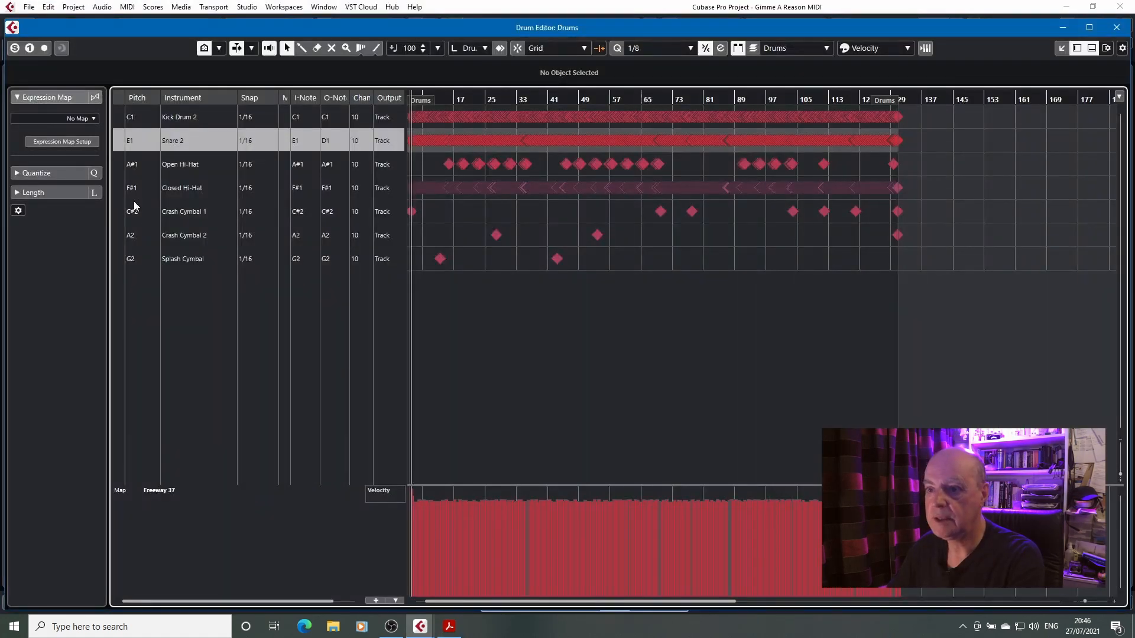
double_click(326, 235)
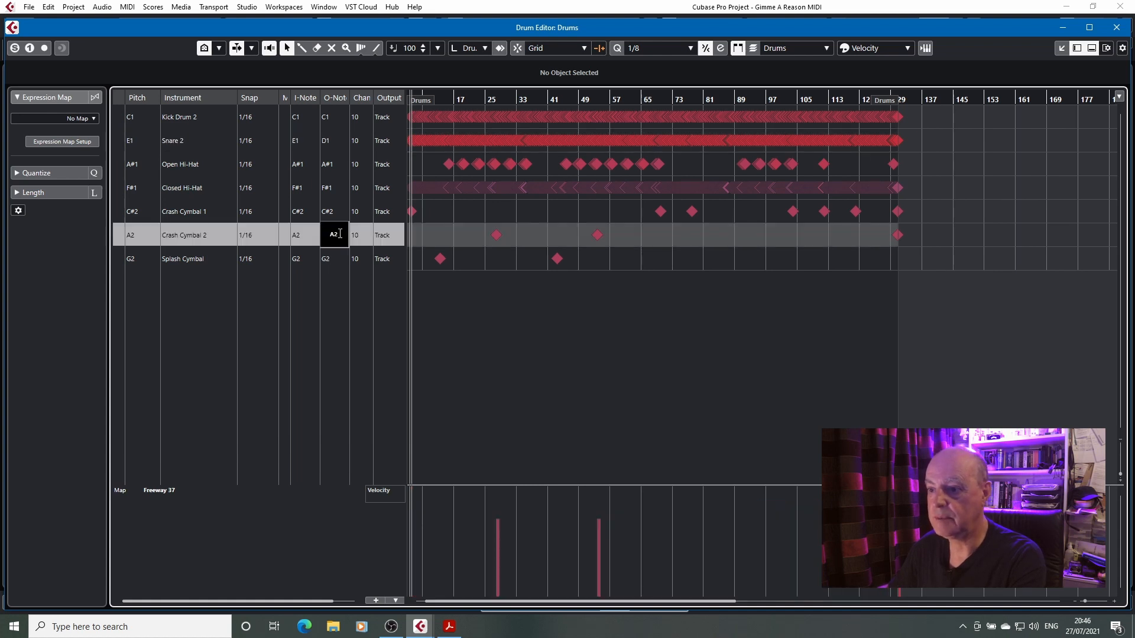
type("g2")
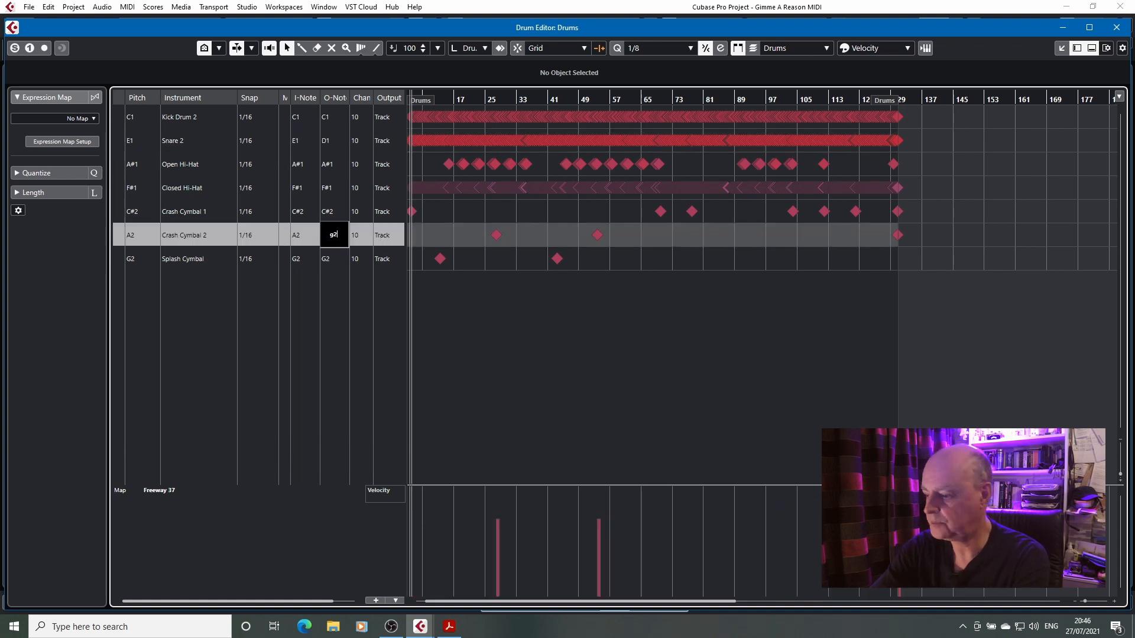
key("Return")
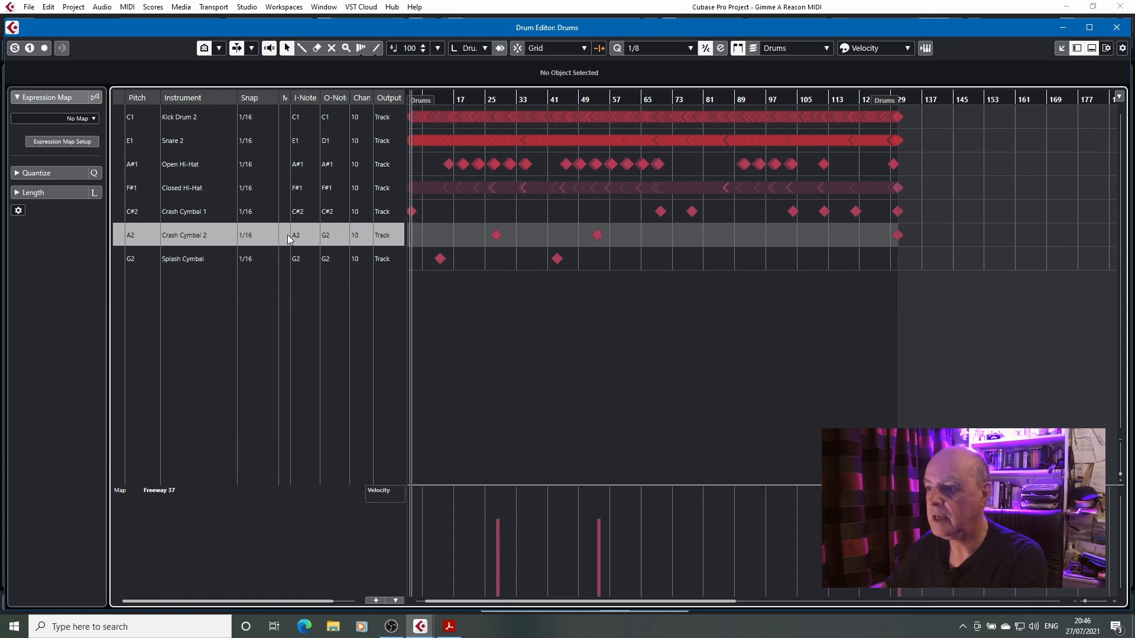
Step: Look up the splash cymbal's key in the Abbey Road 80s Drummer manual and set Splash Cymbal's output note to B2
double_click(331, 260)
key("alt+Tab")
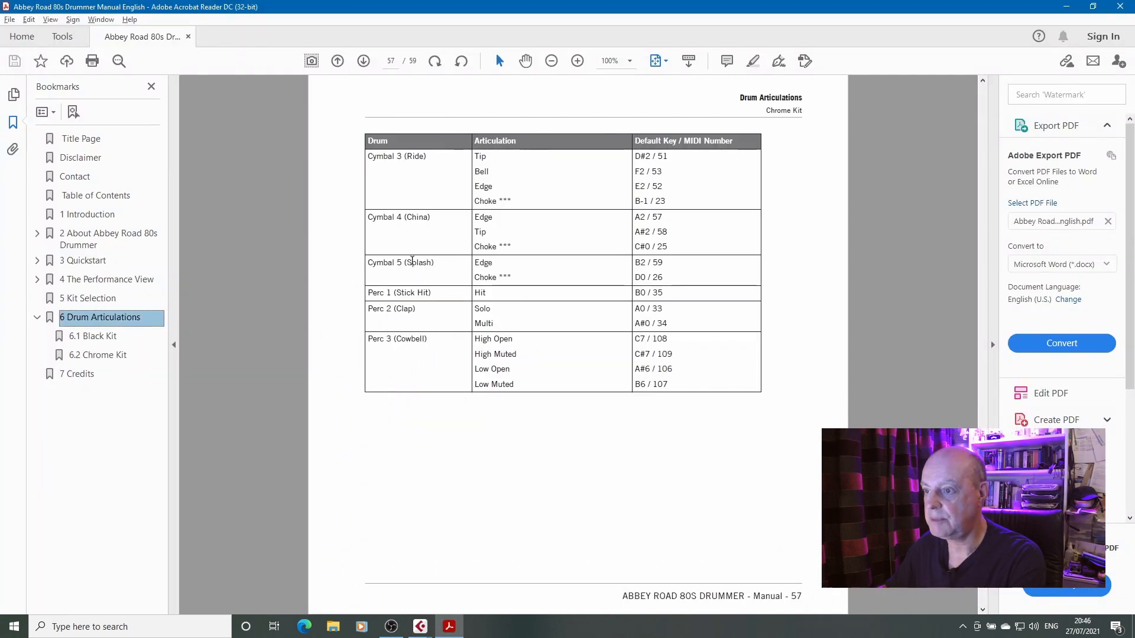
key("alt+Tab")
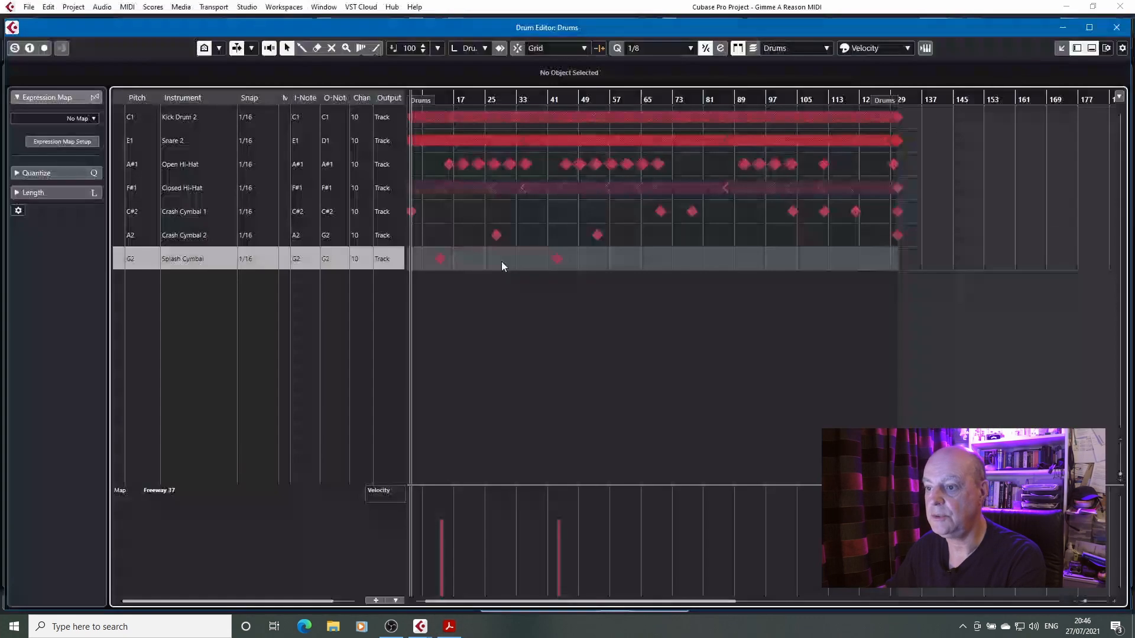
double_click(326, 261)
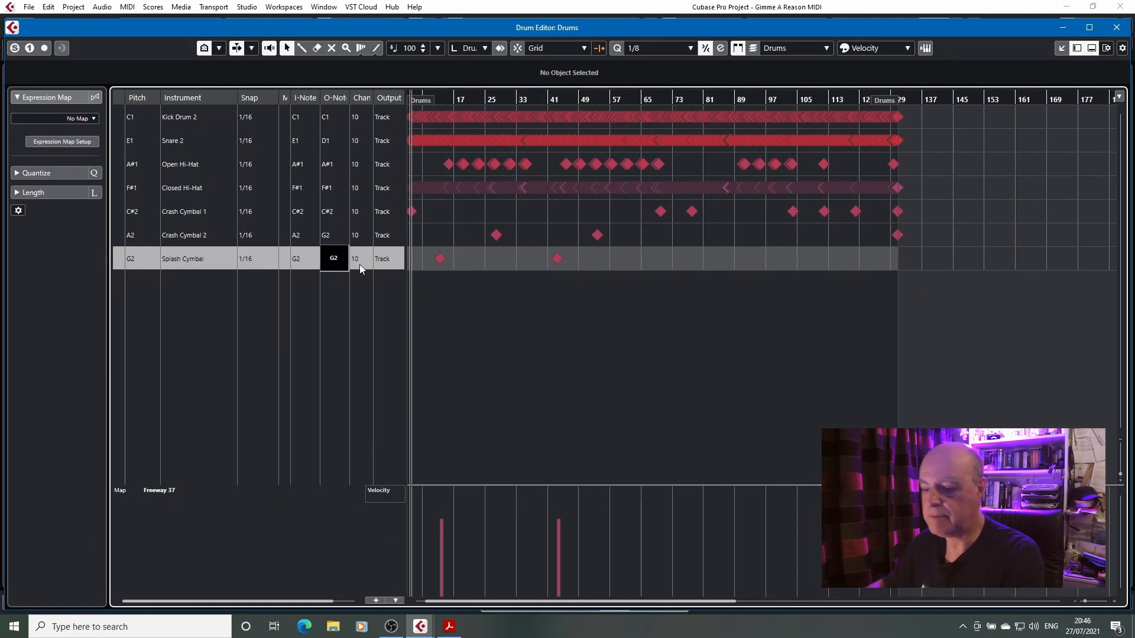
type("B2")
key("Return")
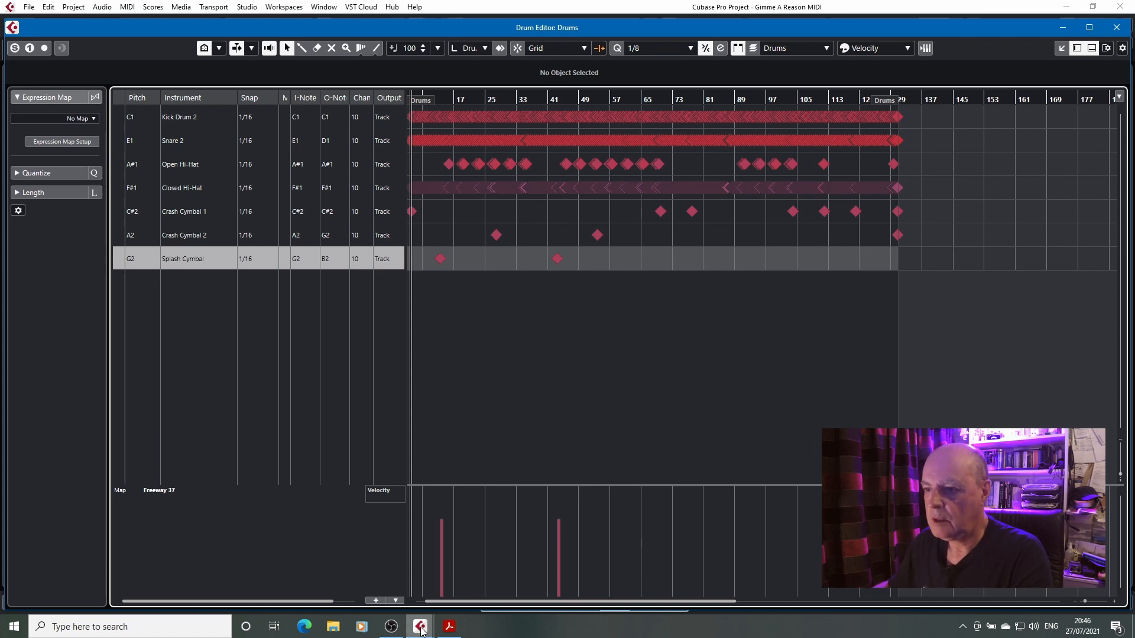
Step: Close the Drum Editor, turn on Show Trigger States in the Kontakt kit's options, and close Kontakt
mouse_move(422, 632)
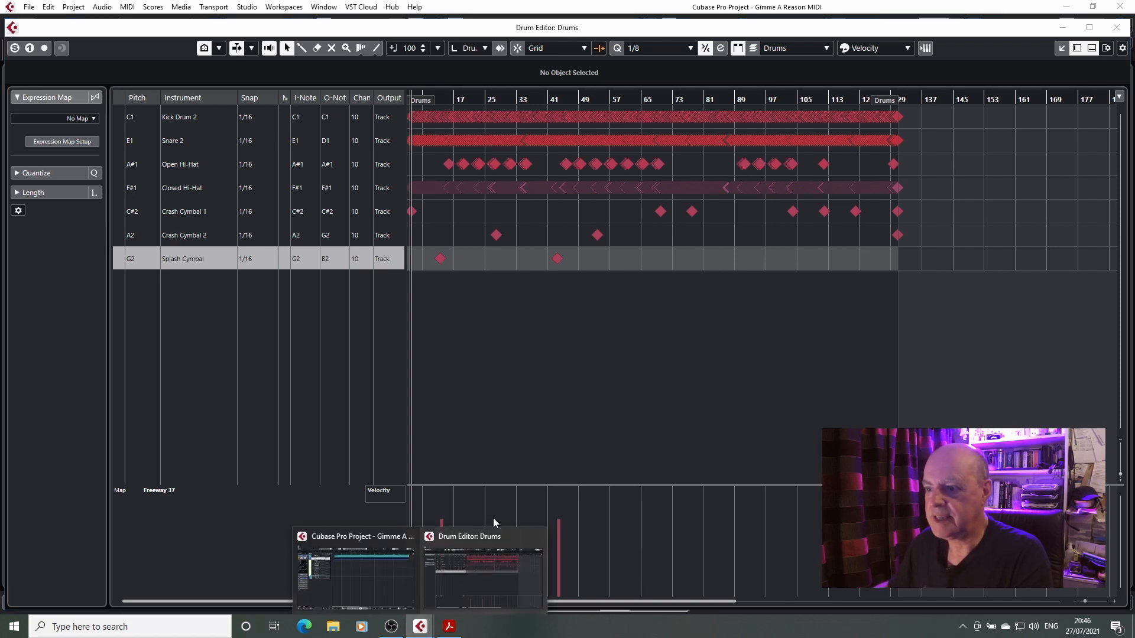
left_click(470, 579)
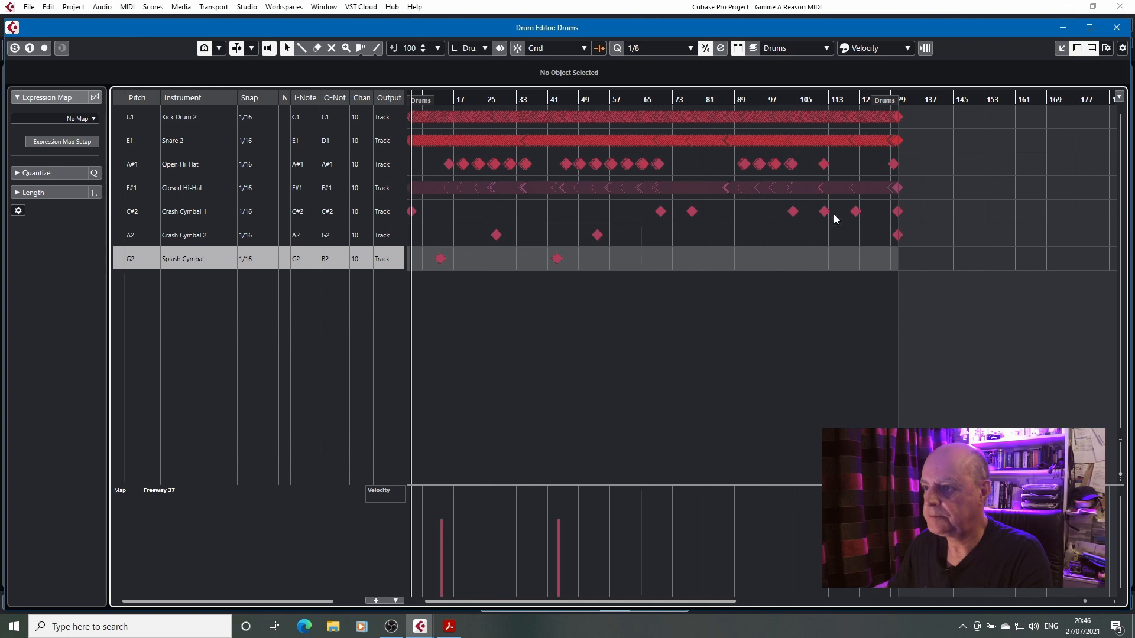
left_click(1114, 28)
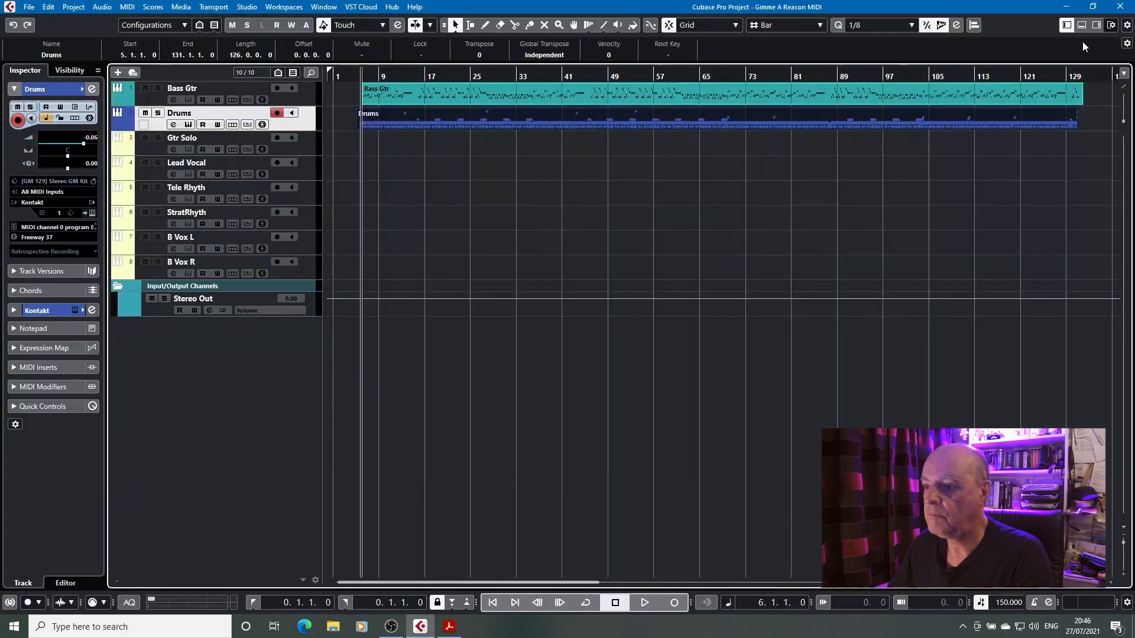
left_click(188, 125)
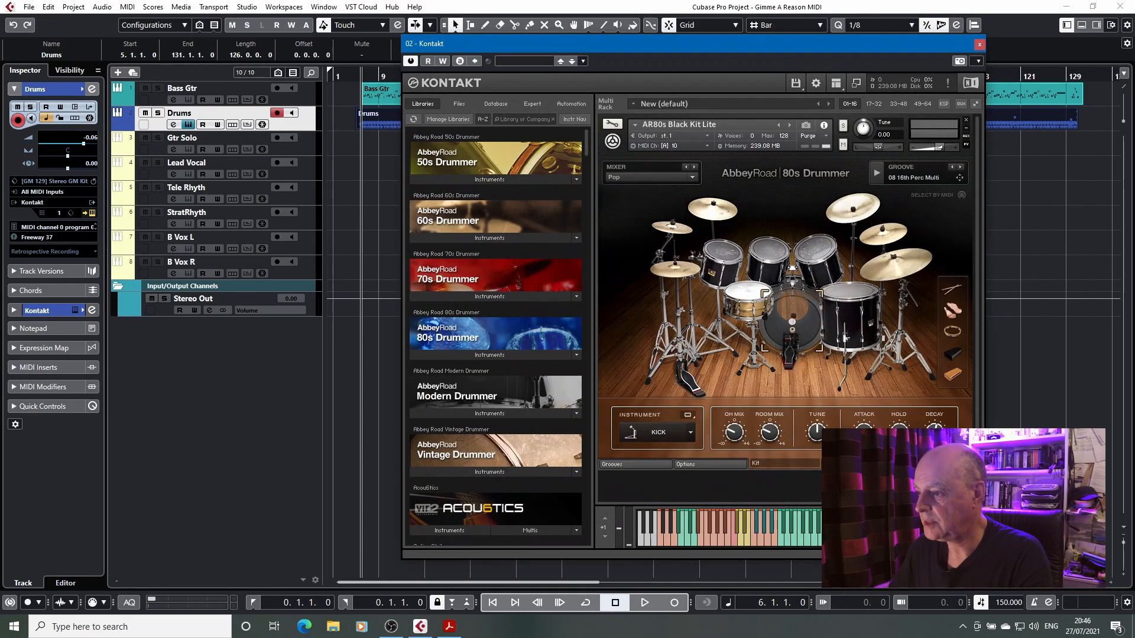
left_click(710, 465)
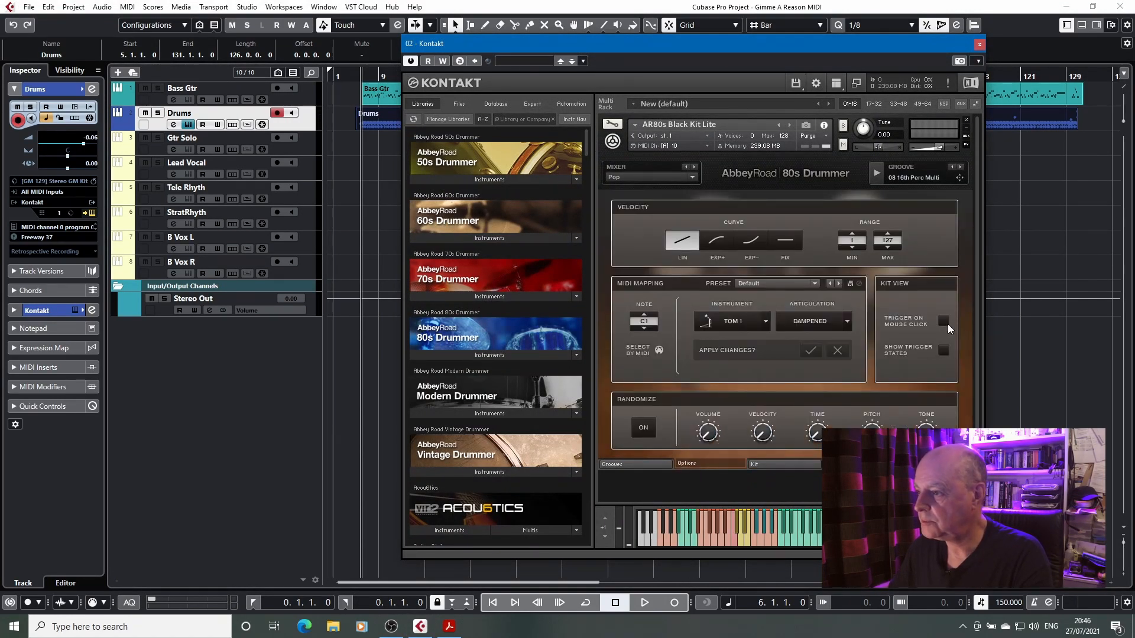
left_click(978, 45)
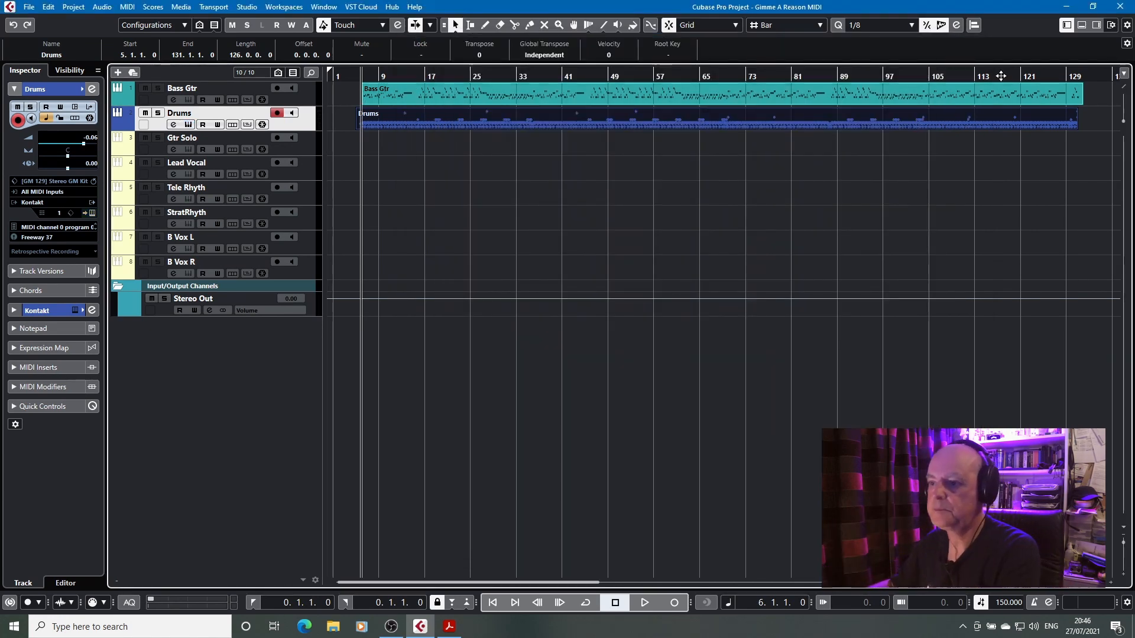
Step: Reopen the Drums track's Kontakt on its kit view and show it alongside the Drums part in the Drum Editor
left_click(91, 213)
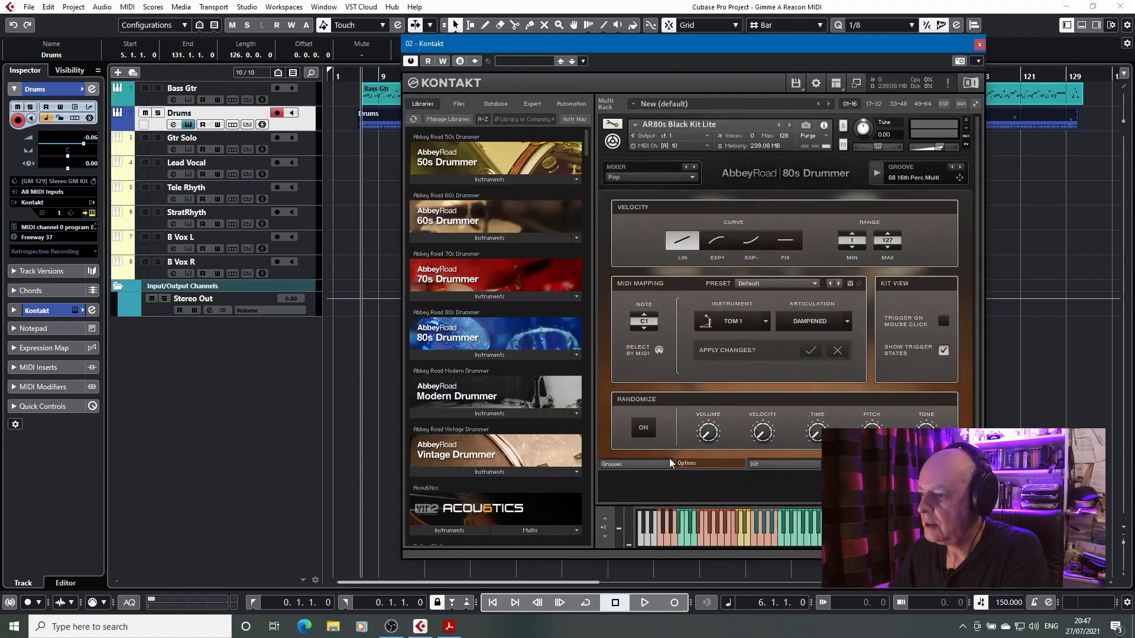
left_click(782, 465)
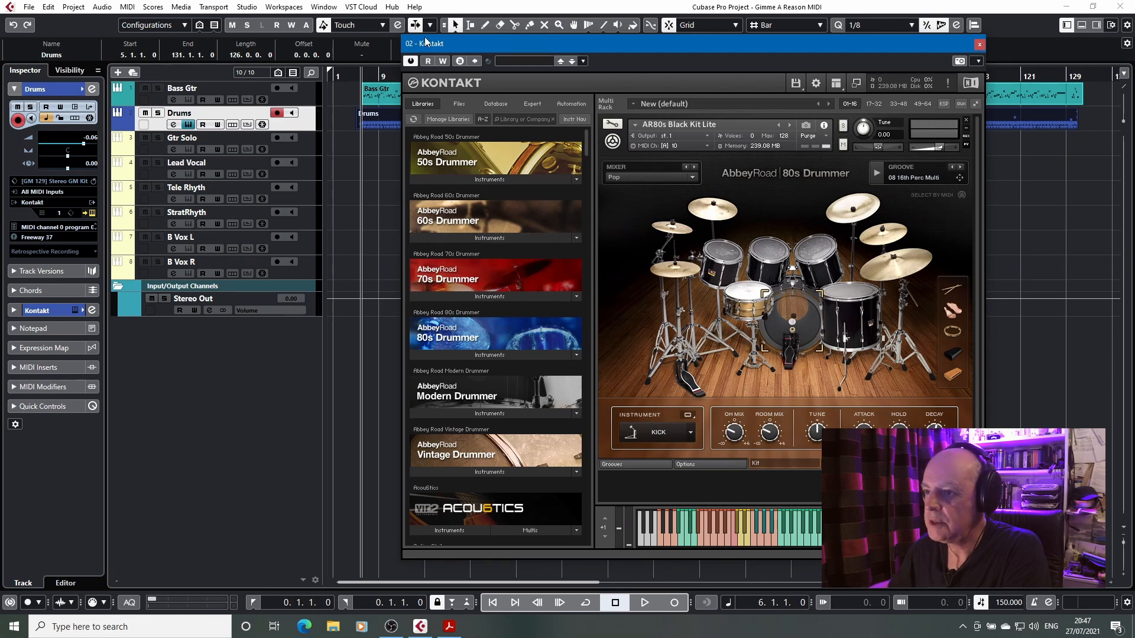
left_click(440, 9)
double_click(377, 124)
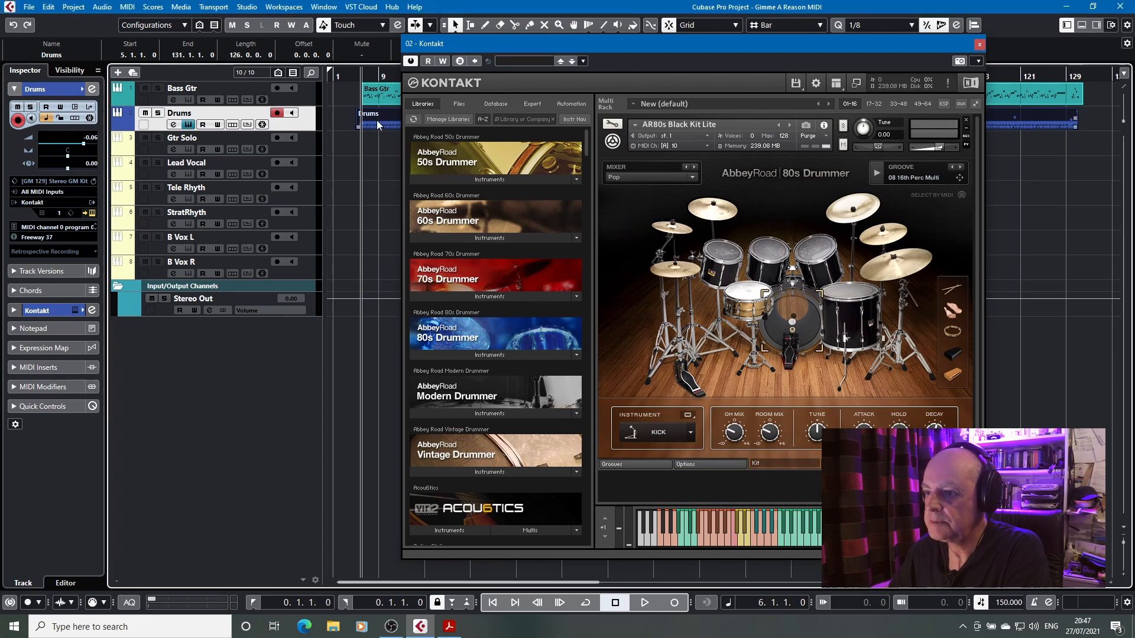
left_click_drag(532, 44, 807, 195)
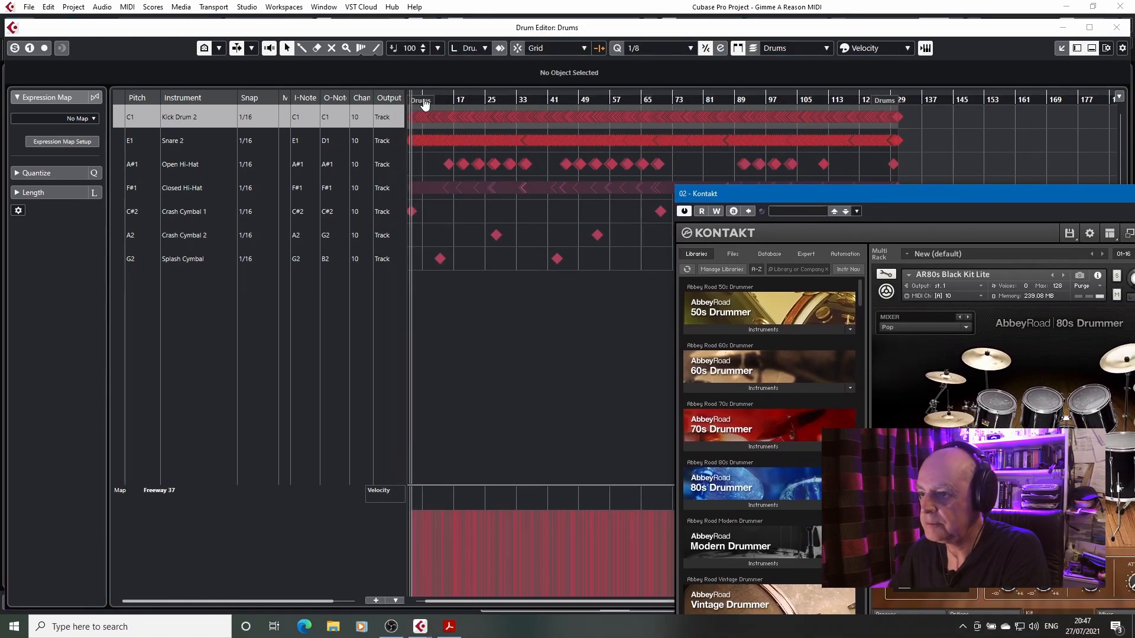
Step: Set the playback position near bar 9, keep the kit view beside the drum list to watch its triggers, and close Kontakt
left_click(424, 104)
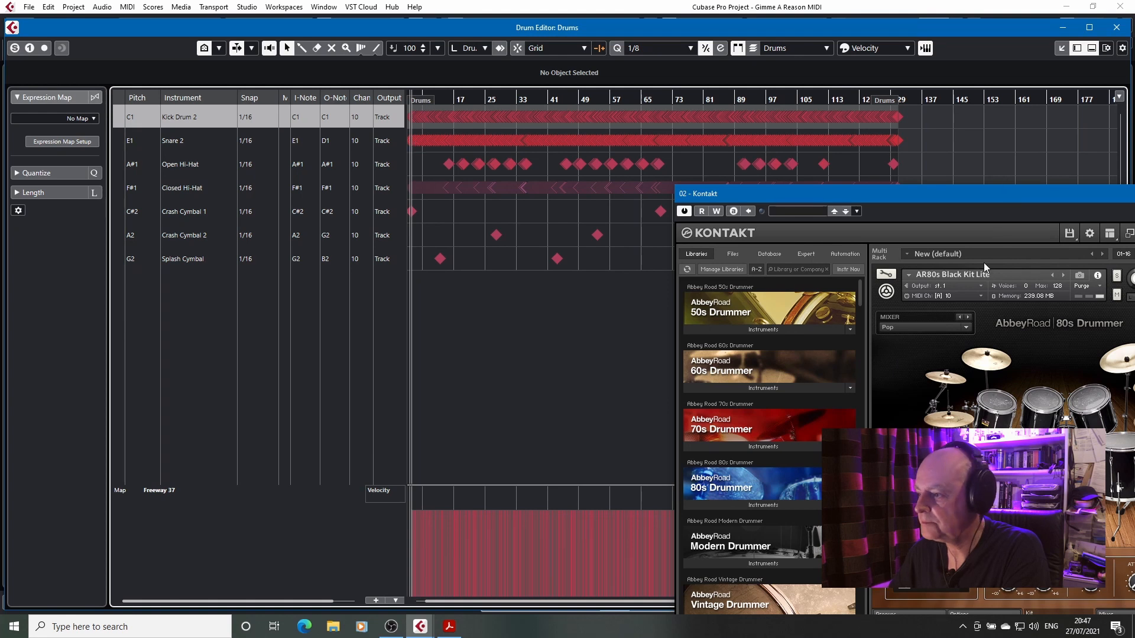
left_click(426, 94)
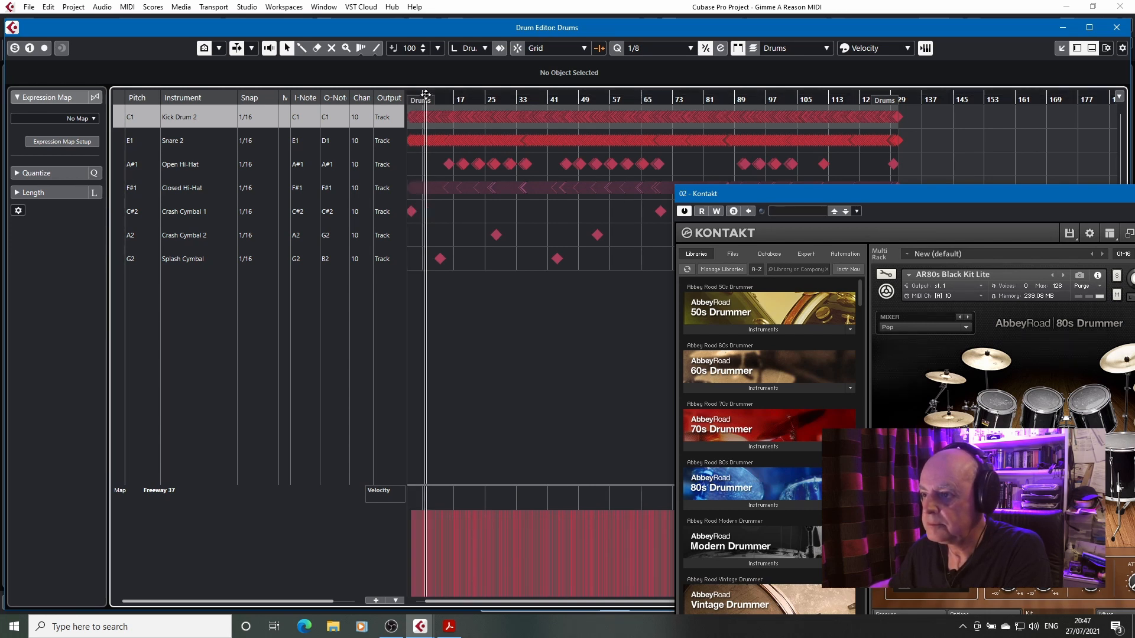
mouse_move(800, 201)
left_mouse_down()
mouse_move(674, 116)
mouse_move(625, 60)
left_mouse_up()
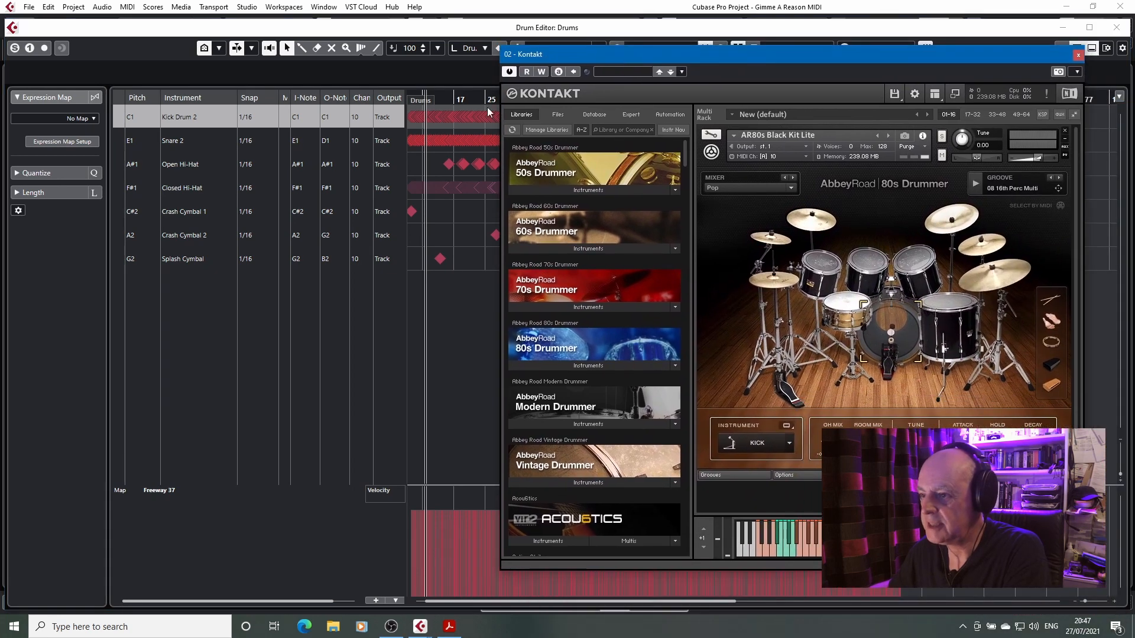
left_click(432, 93)
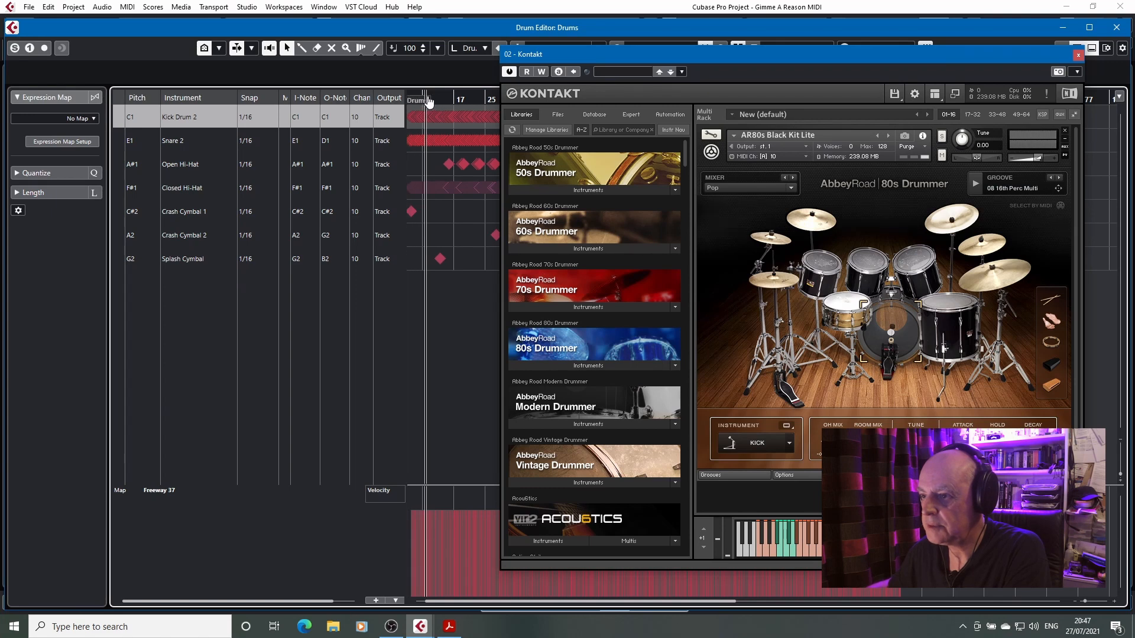
left_click(1079, 56)
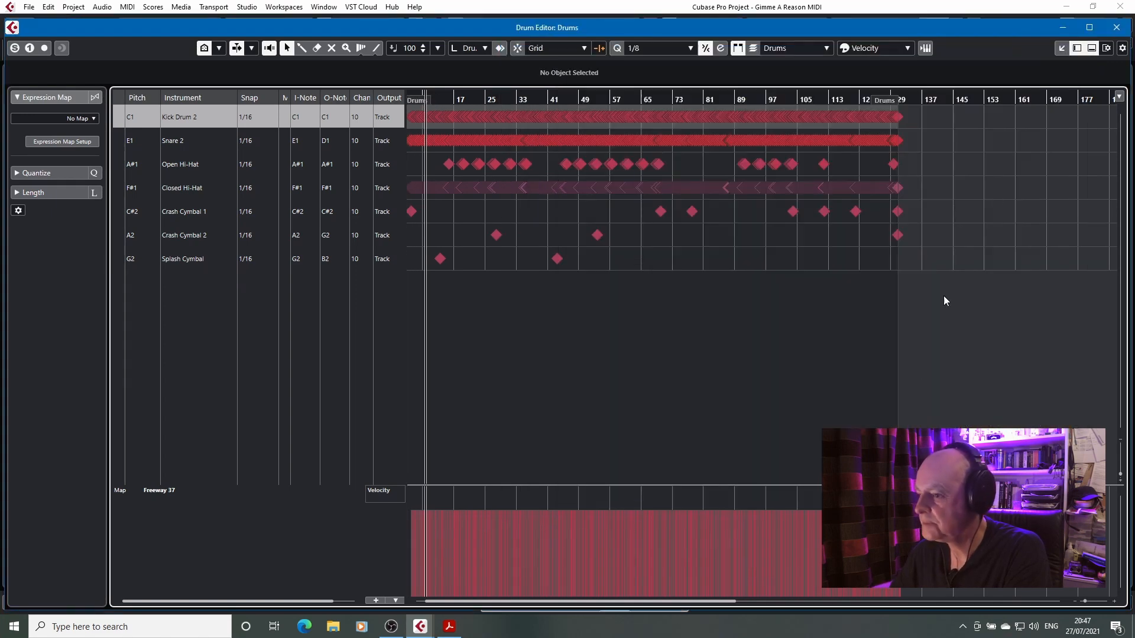
Step: Place the project cursor just before bar 13, ahead of the first splash hit, and return to the project window
left_click_drag(1085, 602, 1094, 603)
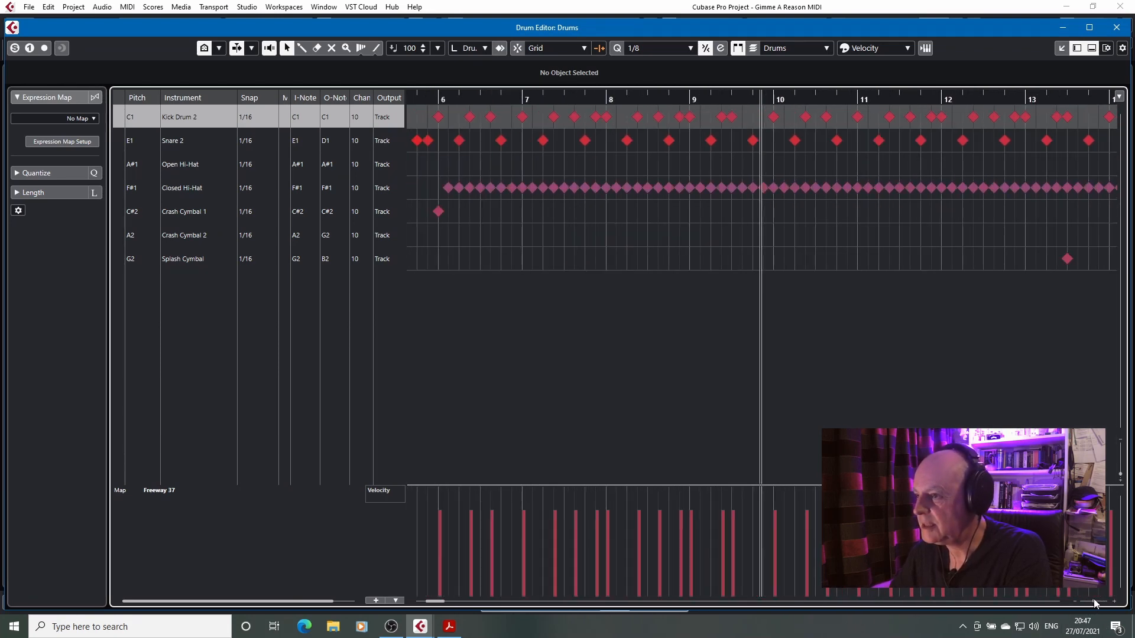
left_click(1025, 99)
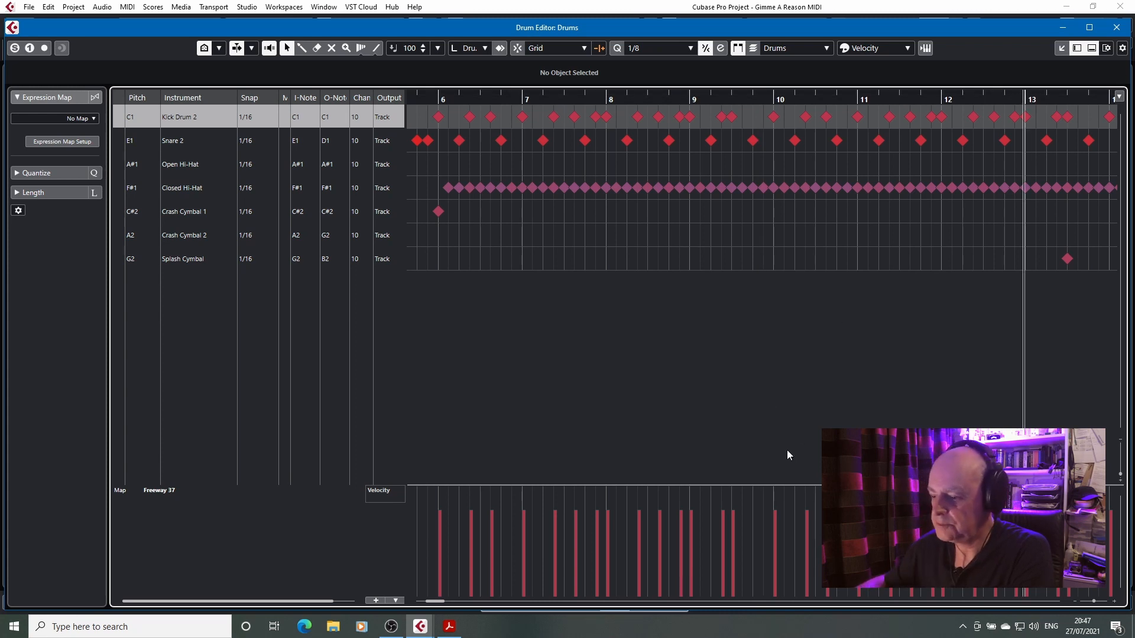
key("alt+shift")
key("alt+Tab")
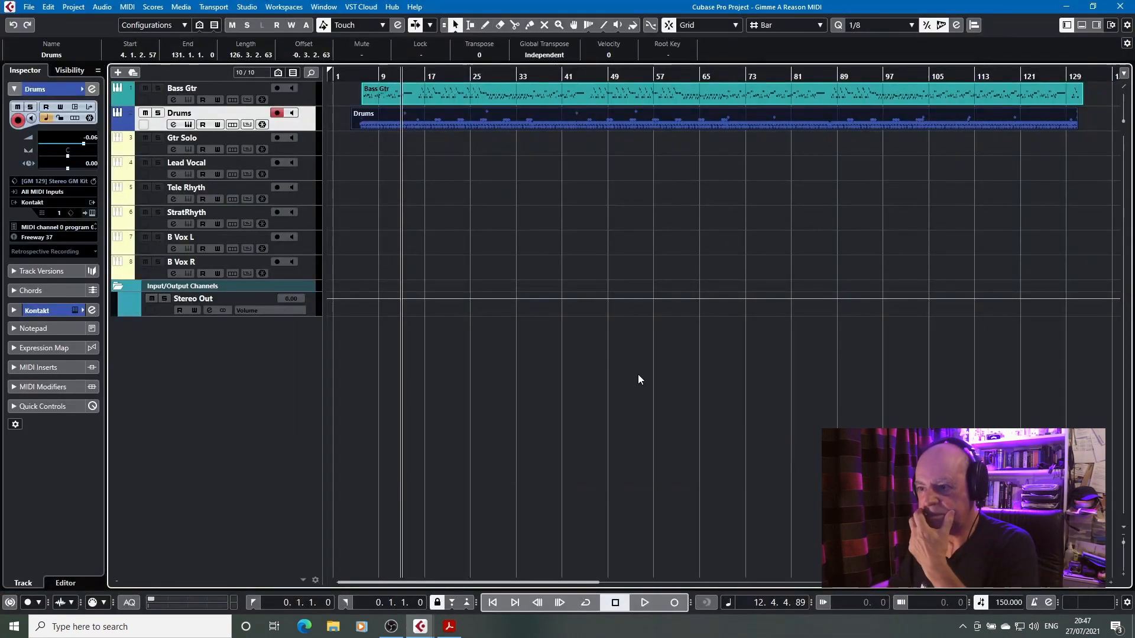
Step: Reopen Kontakt, enable monitoring on the Drums track, and select the kit's splash cymbal
left_click(93, 213)
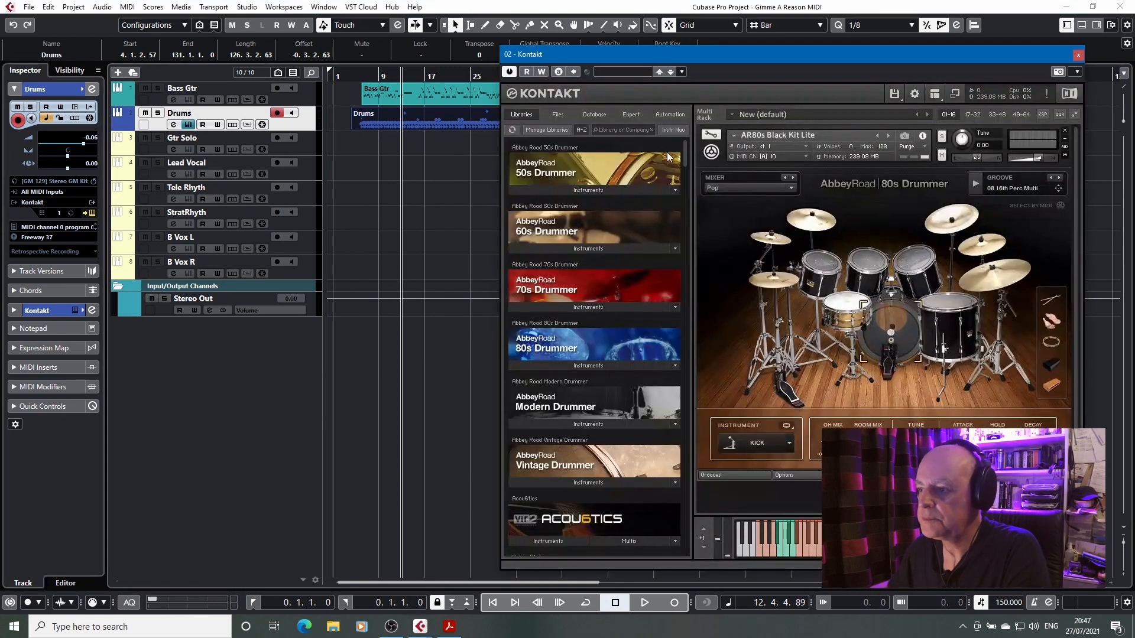
left_click_drag(717, 51, 646, 24)
left_click(709, 216)
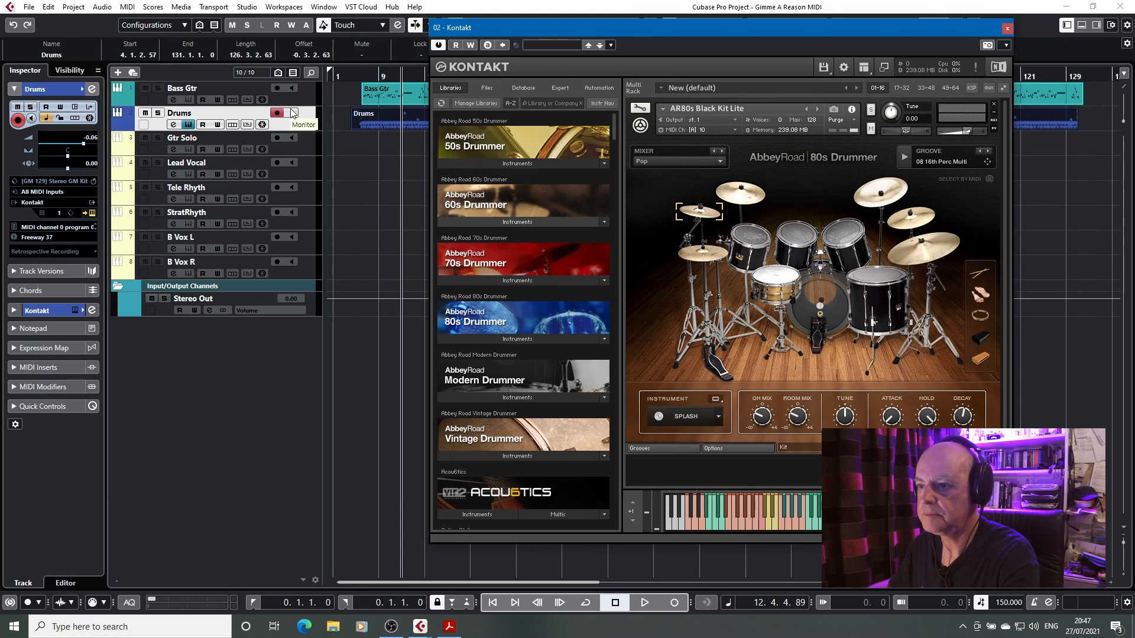
left_click(292, 113)
left_click(709, 216)
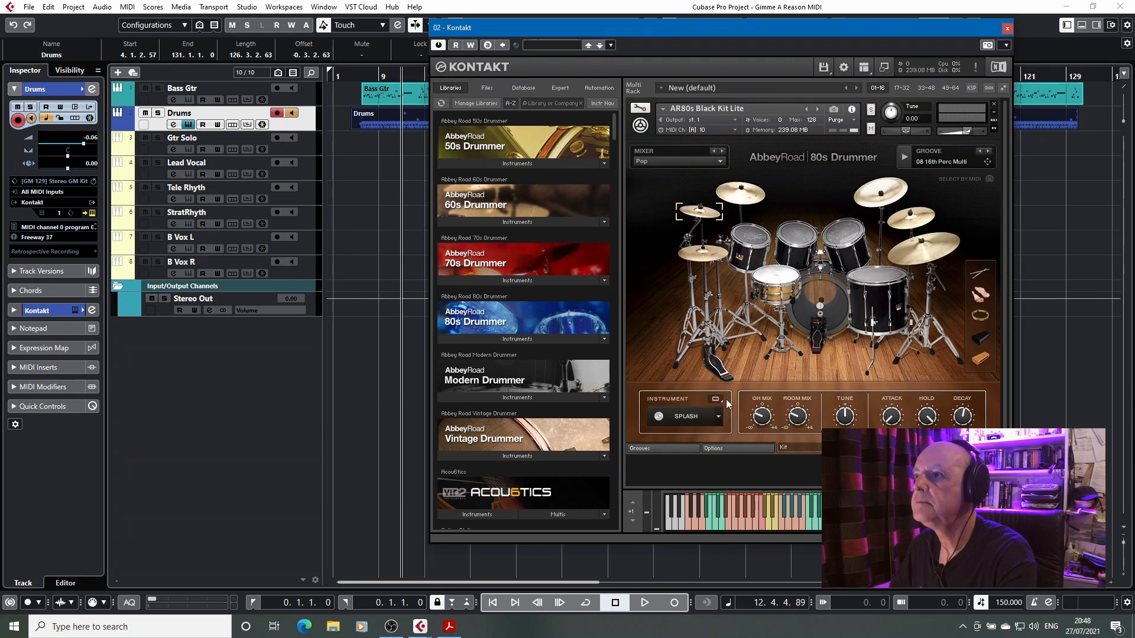
Step: Enable Trigger on Mouse Click in the kit's options and audition the splash cymbal in the kit view
left_click(734, 450)
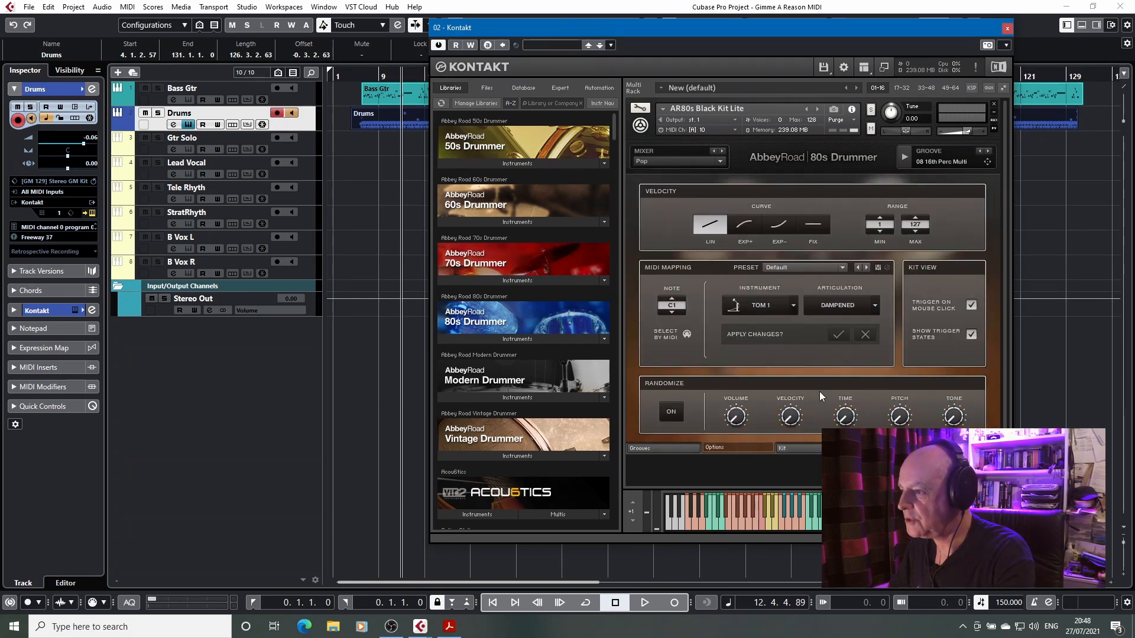
left_click(783, 448)
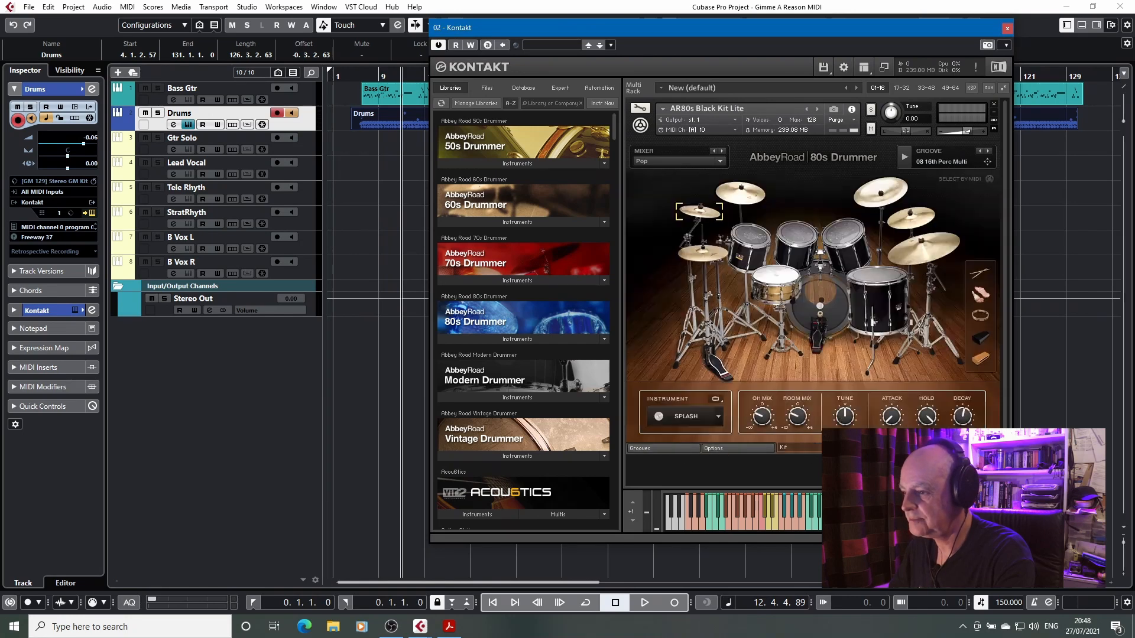
left_click(696, 217)
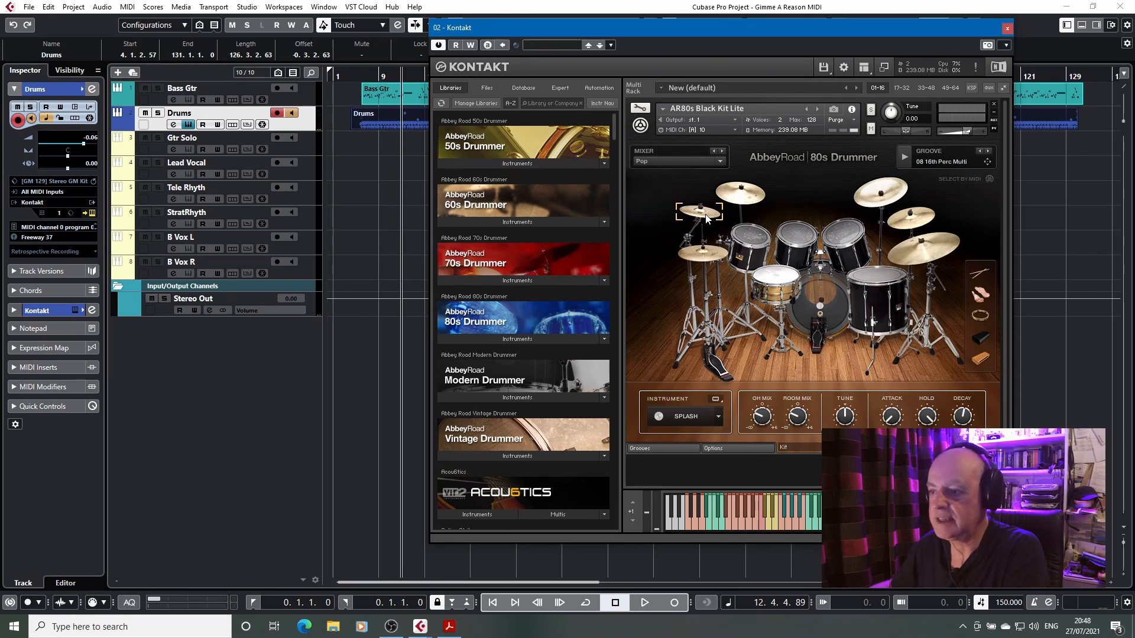
Step: Play the song from just before bar 13 to check the splash hit on the kit, stop playback, and close Kontakt
key("space")
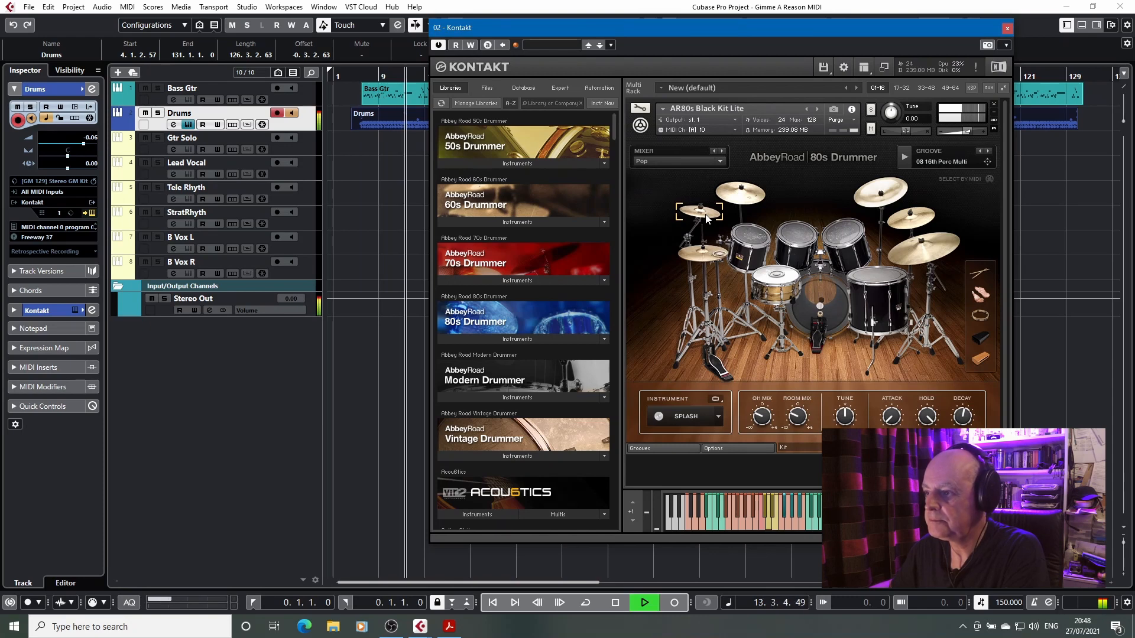
key("space")
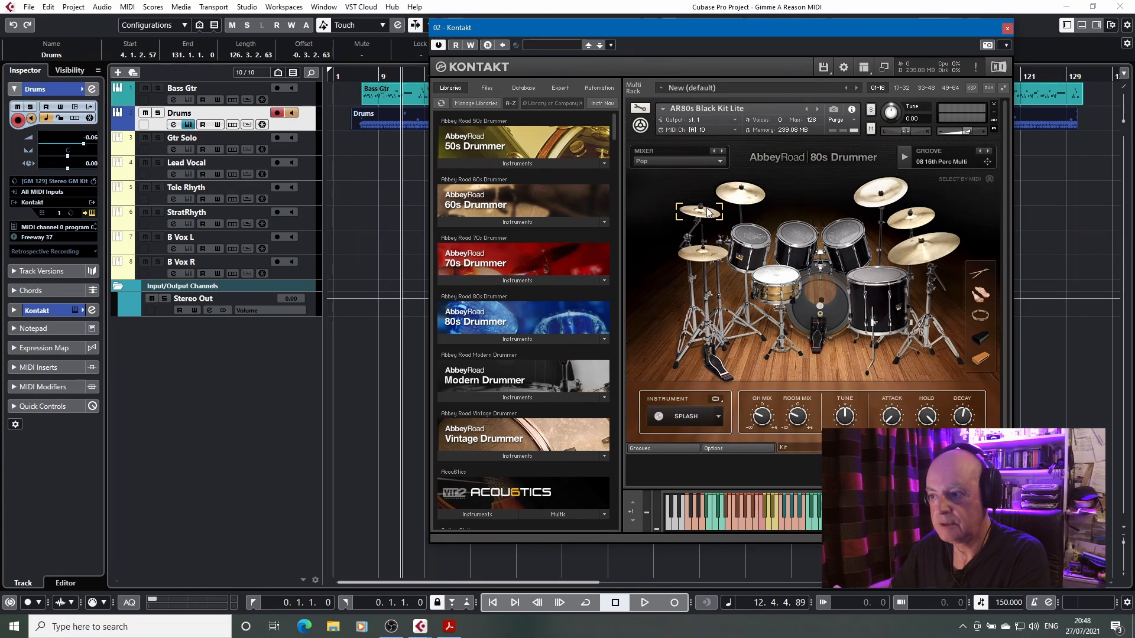
left_click(1006, 29)
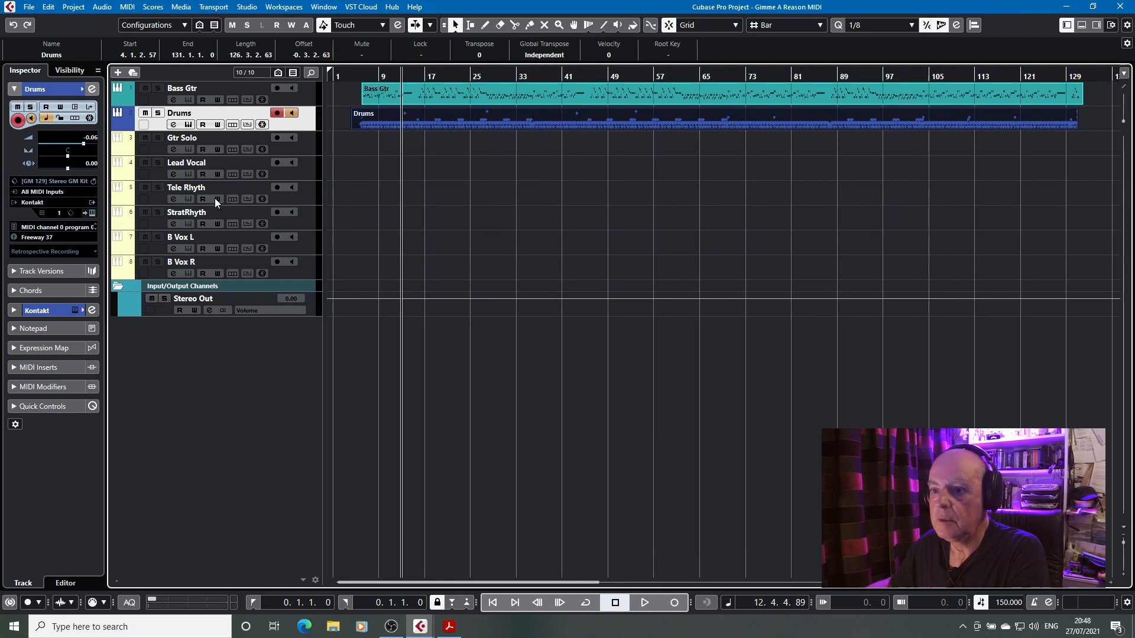
Step: Open the drum map setup for the Drums track and rename the Freeway 37 map as "Freeway - NI 80s Drum"
left_click(40, 242)
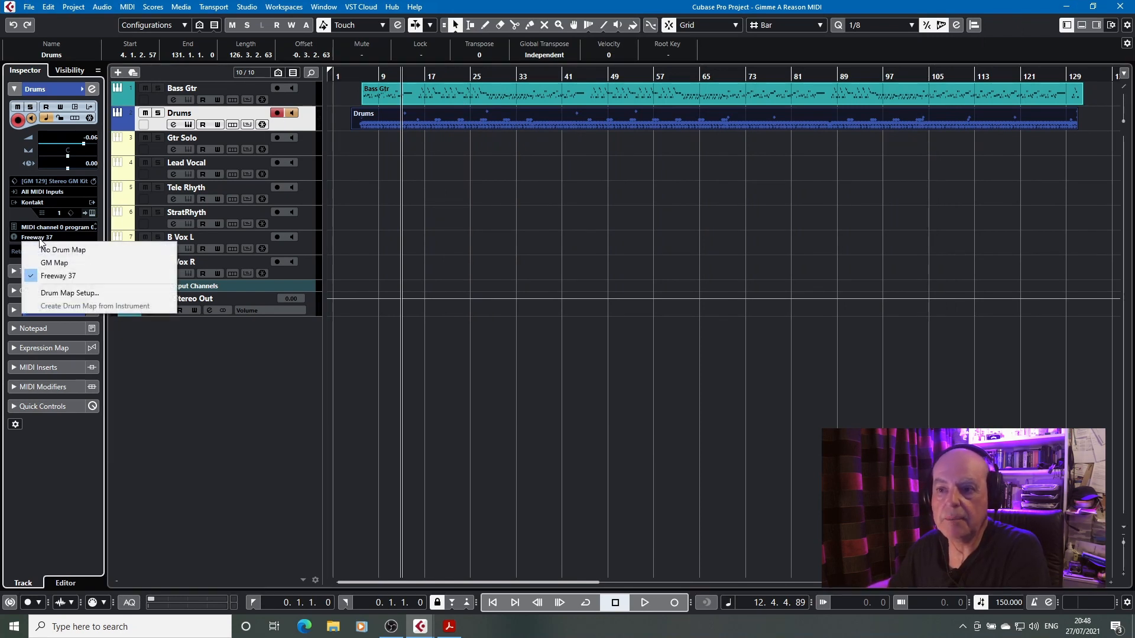
left_click(51, 294)
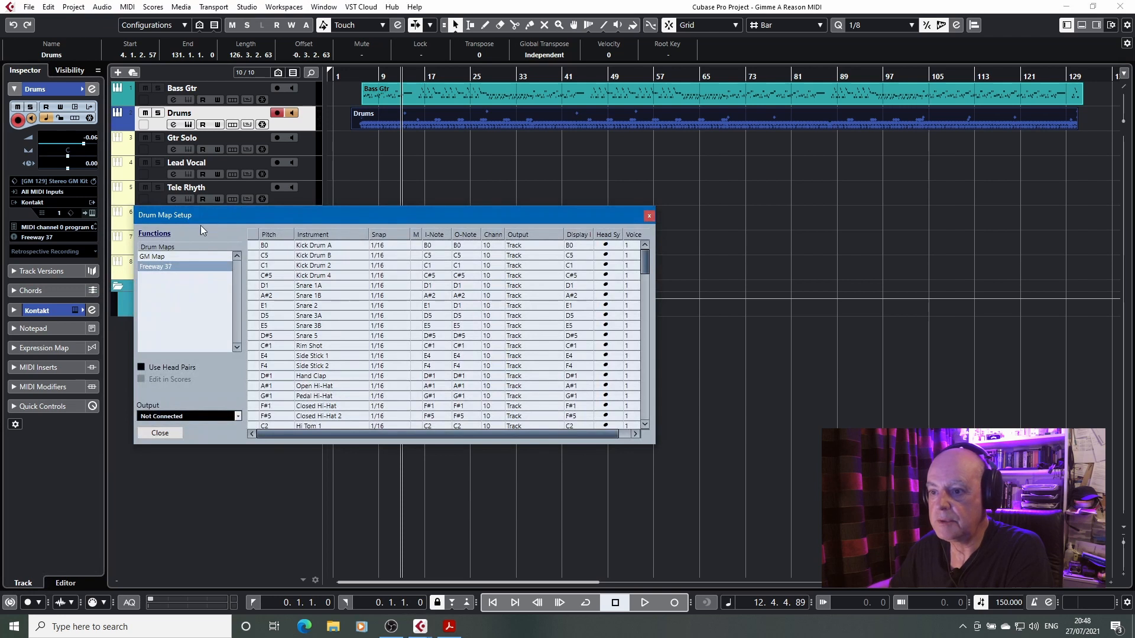
double_click(199, 268)
left_click(198, 267)
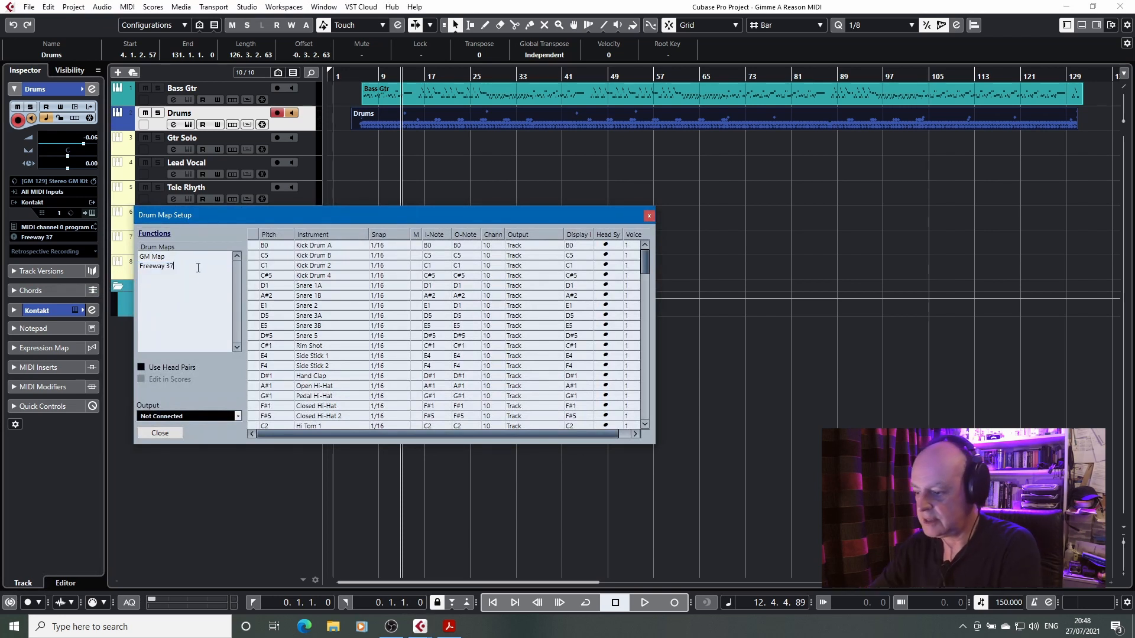
type("- NI")
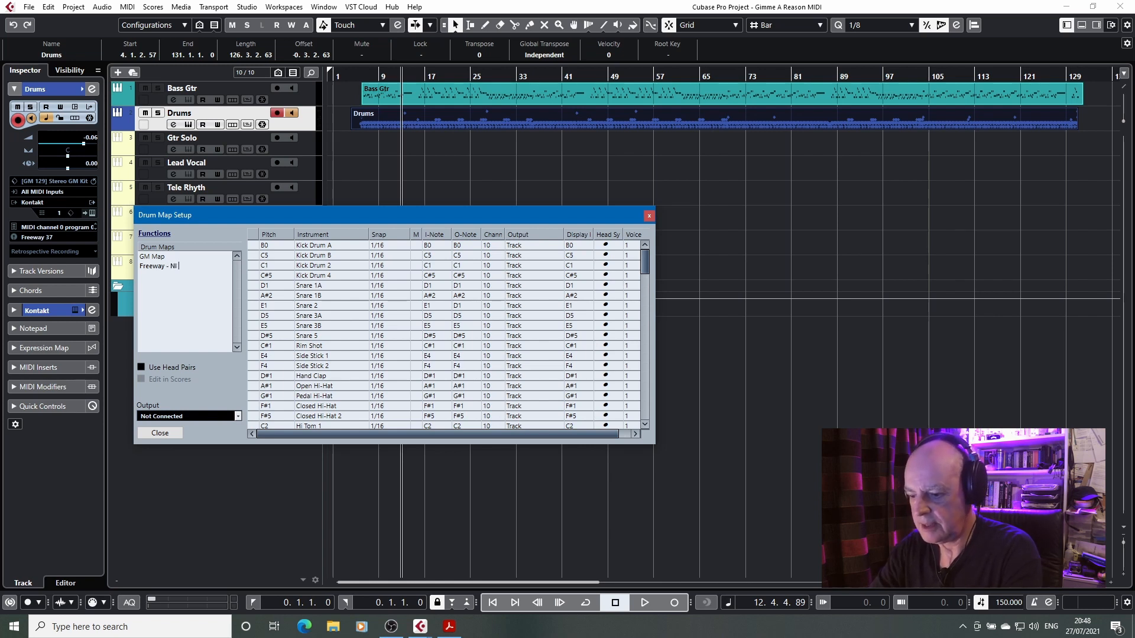
type(" 80s Drum")
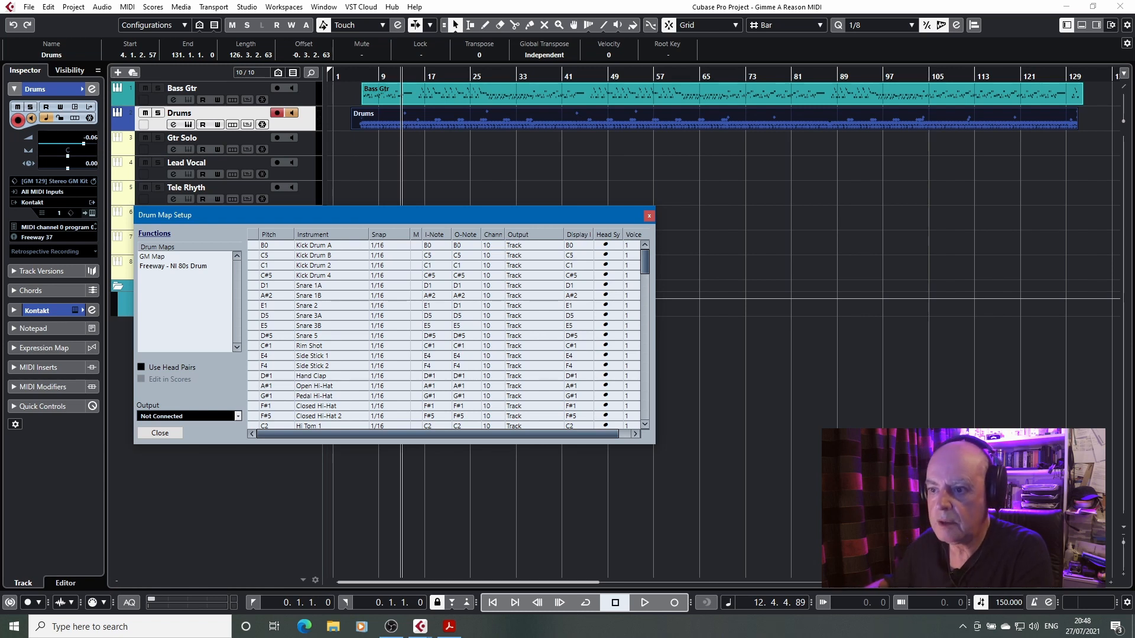
Step: Save the renamed drum map in the Drum Maps folder as "Freway-NI80sDrummer" and close the drum map setup
left_click(154, 233)
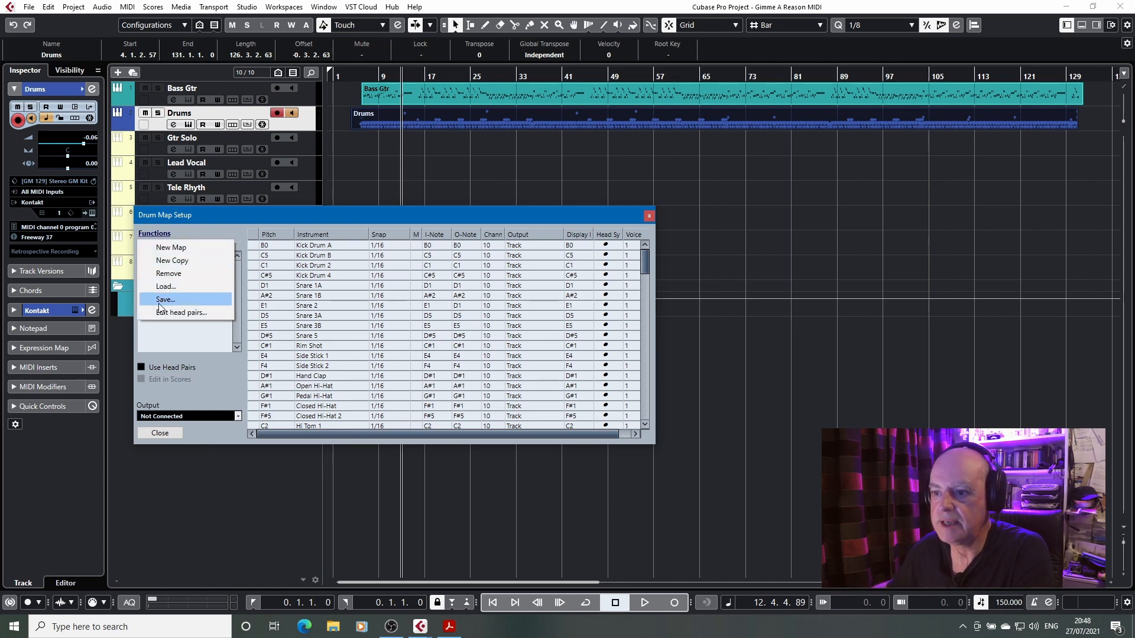
left_click(161, 300)
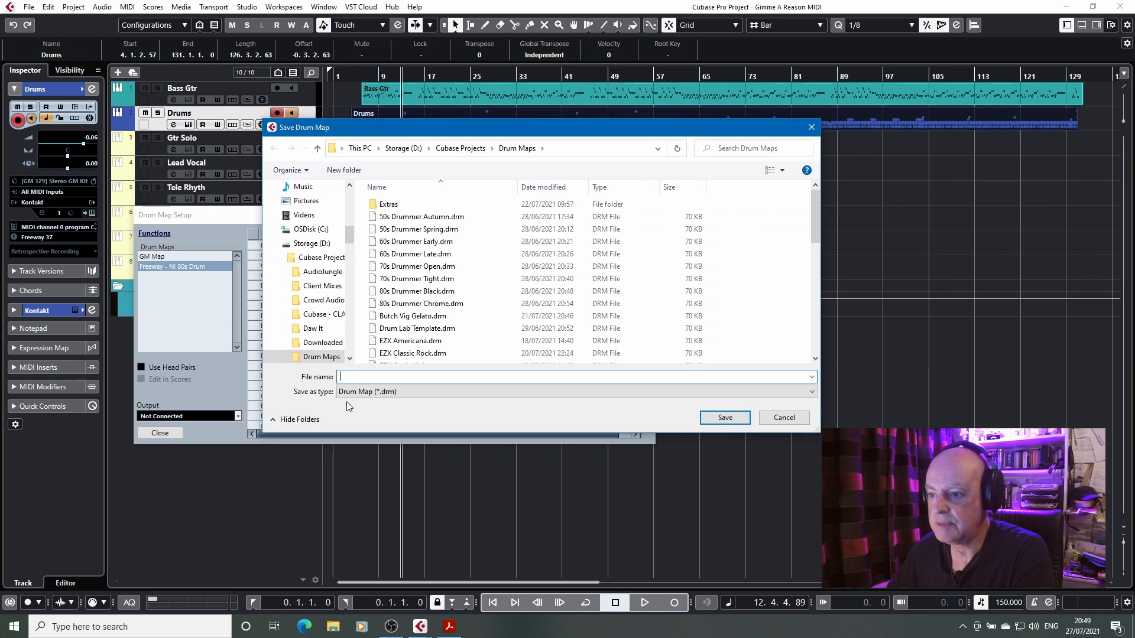
type("Freway")
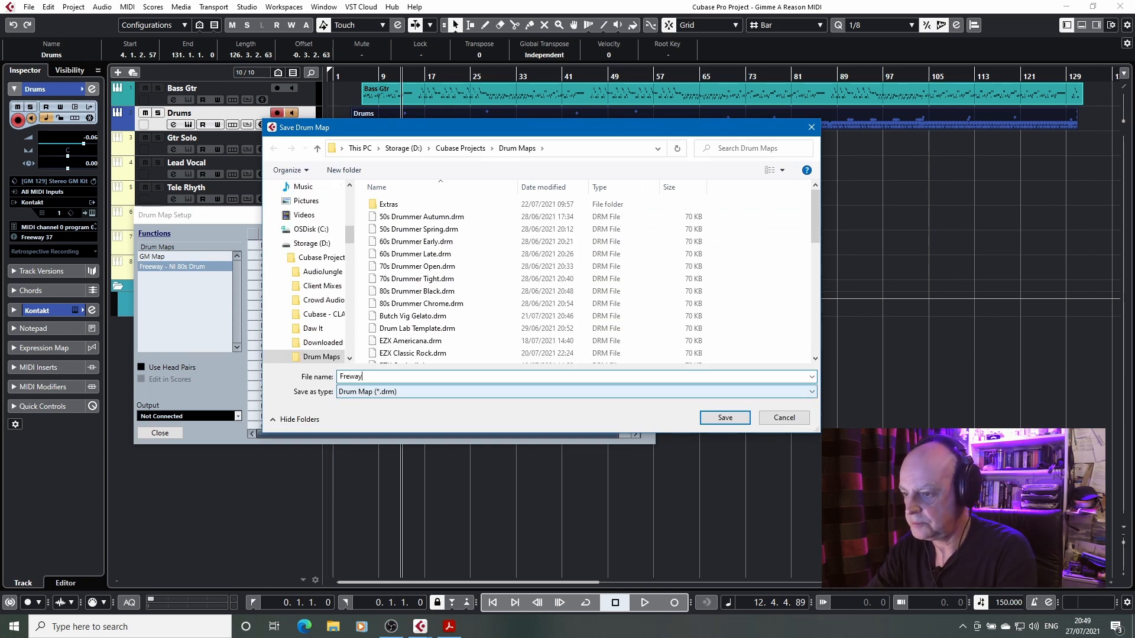
type("-NI80sDrummer")
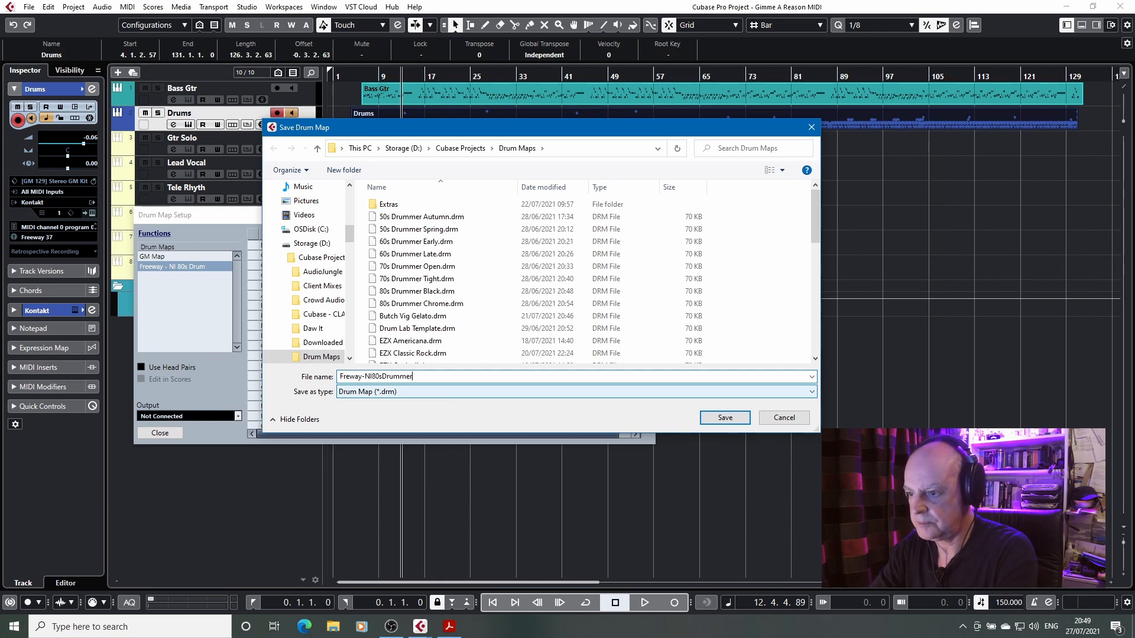
key("Return")
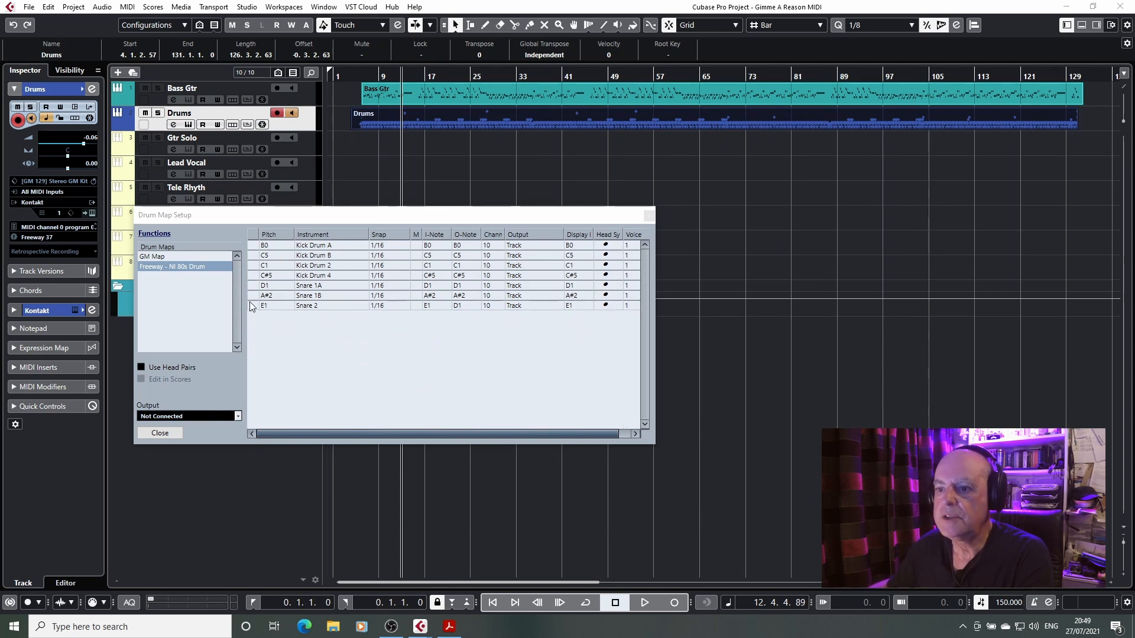
left_click(160, 433)
Step: Refresh the Drums track's map assignment by switching it to GM Map and back to Freeway - NI 80s Drum
left_click(55, 237)
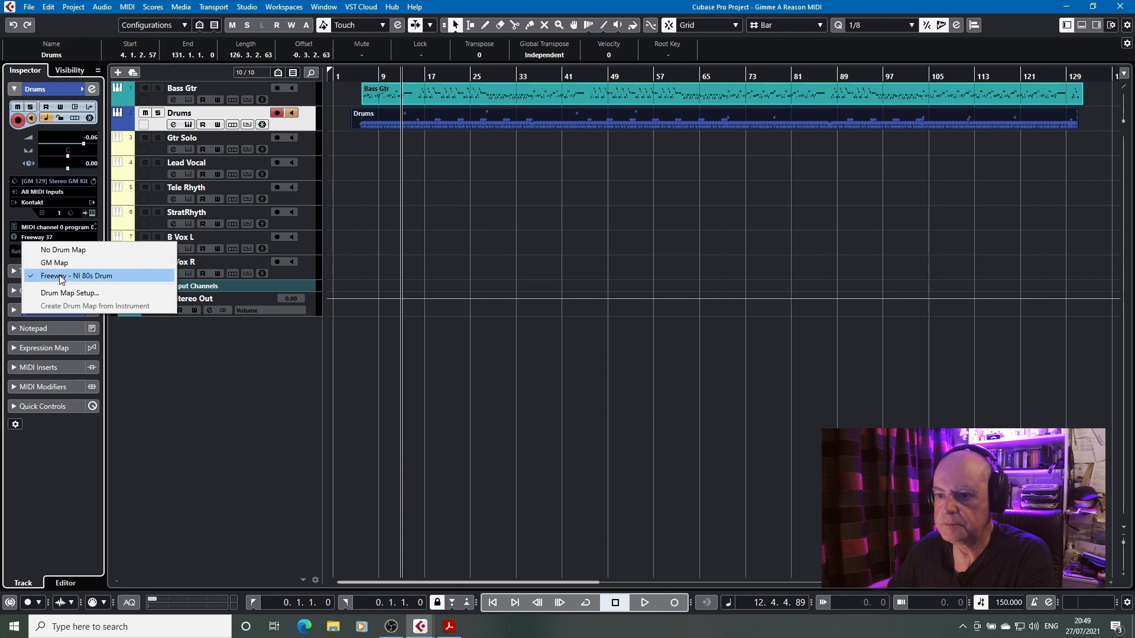
left_click(59, 276)
left_click(63, 236)
left_click(59, 263)
left_click(66, 239)
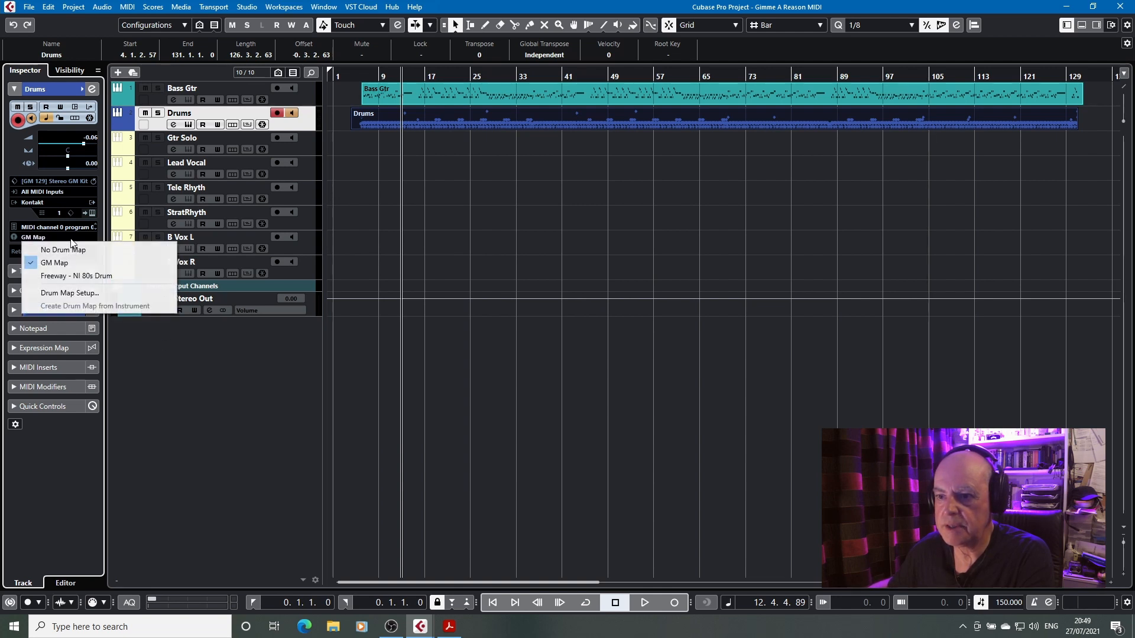
left_click(69, 276)
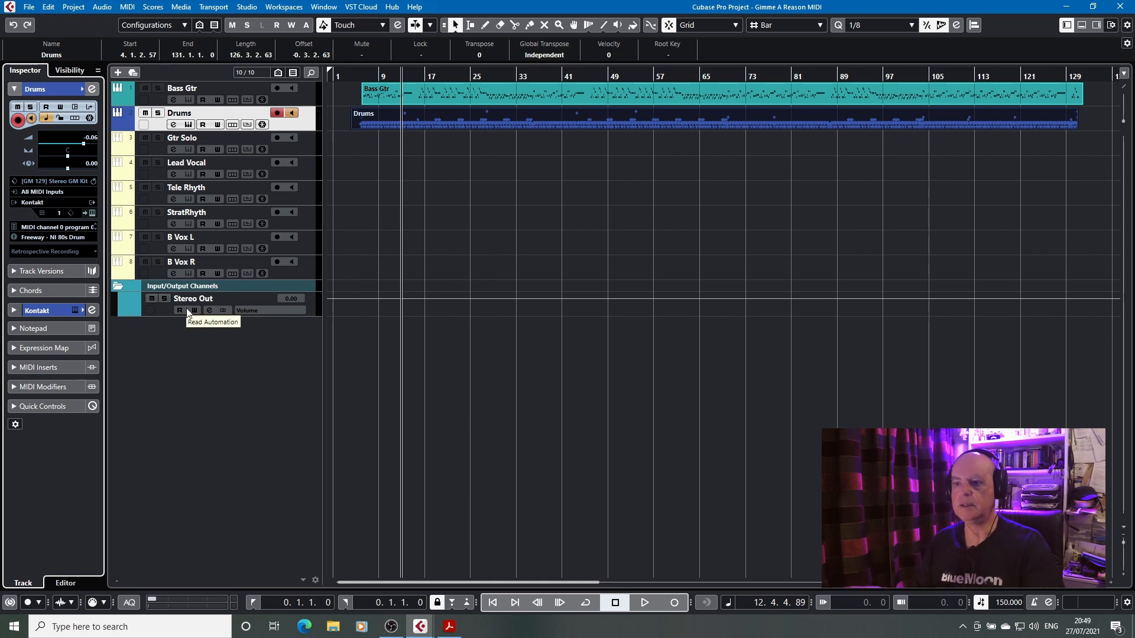